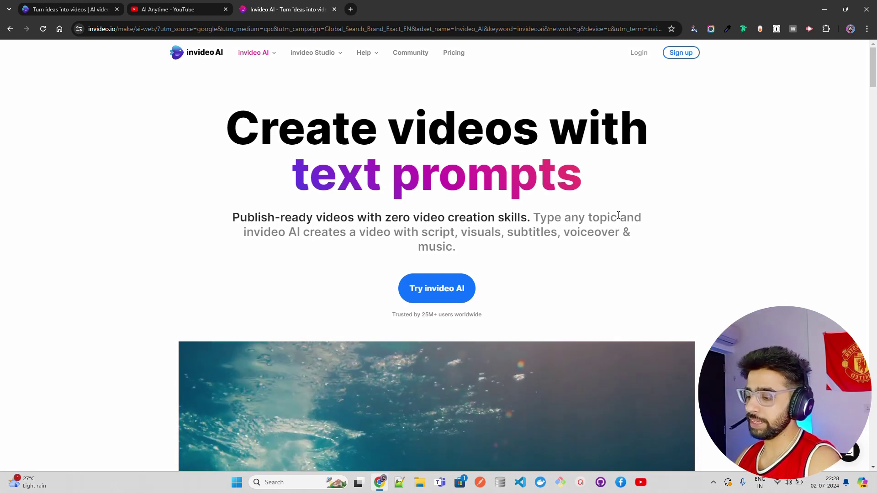
# Highlight the invideo AI tagline phrases and the 'Trusted by 25M+ users' line, then skim the features.
pyautogui.moveTo(306, 236); pyautogui.dragTo(244, 232)
pyautogui.click(432, 218)
pyautogui.moveTo(458, 247); pyautogui.dragTo(404, 232)
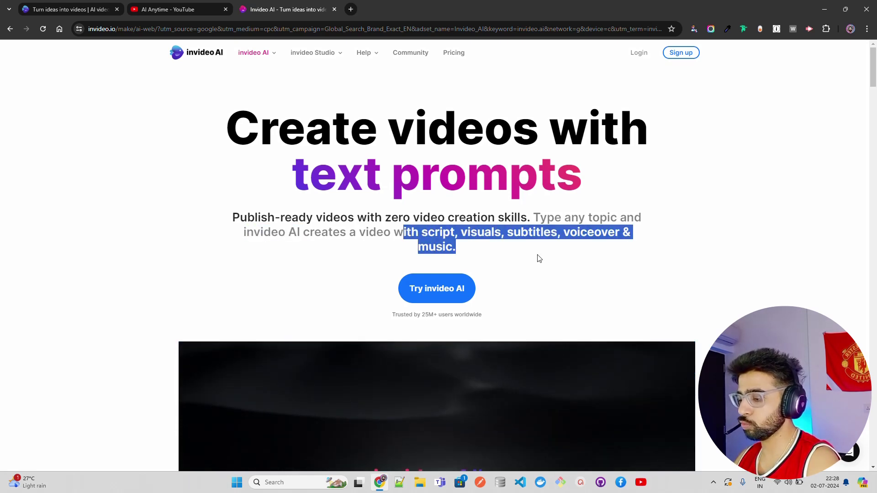
pyautogui.click(626, 240)
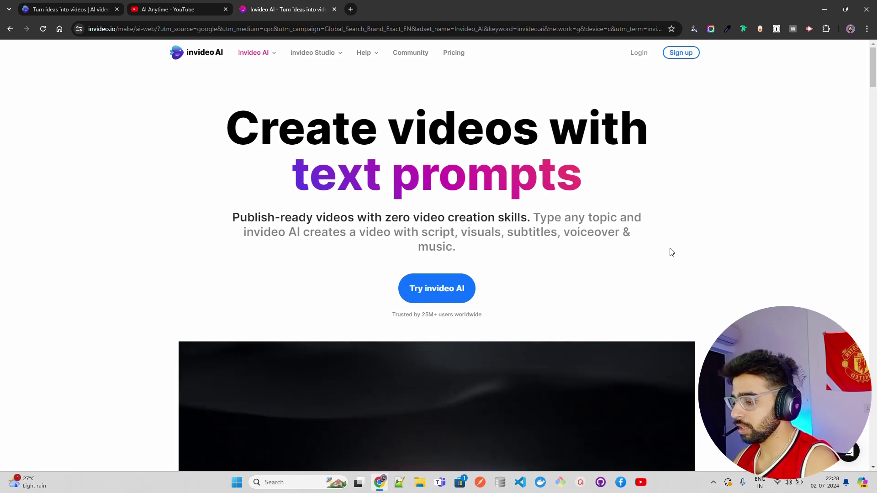
pyautogui.moveTo(532, 325); pyautogui.dragTo(387, 316)
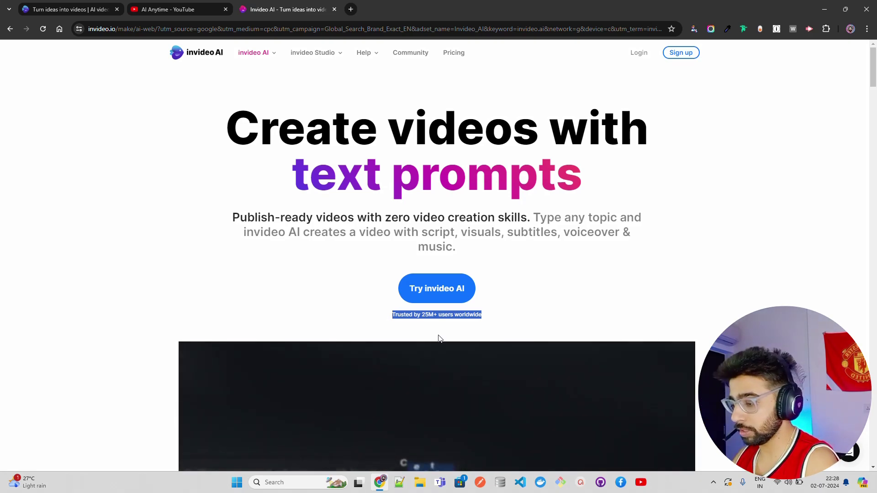
pyautogui.scroll(-10, 724, 274)
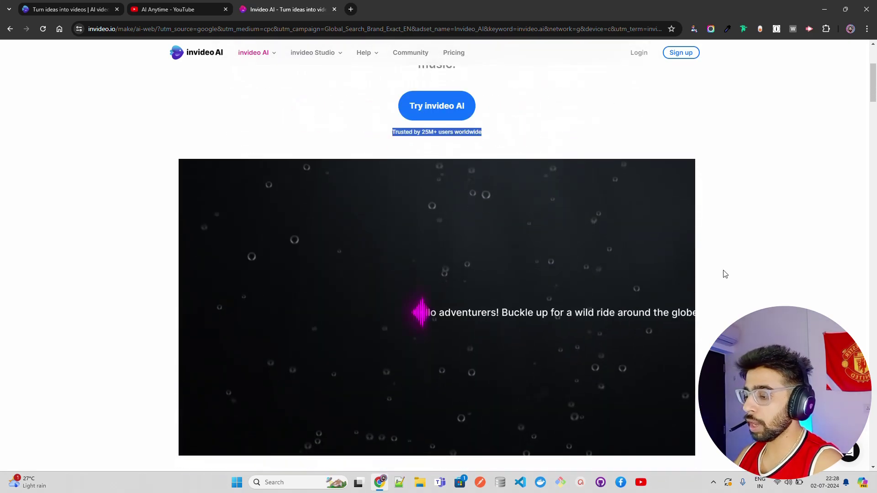
pyautogui.scroll(-20, 725, 274)
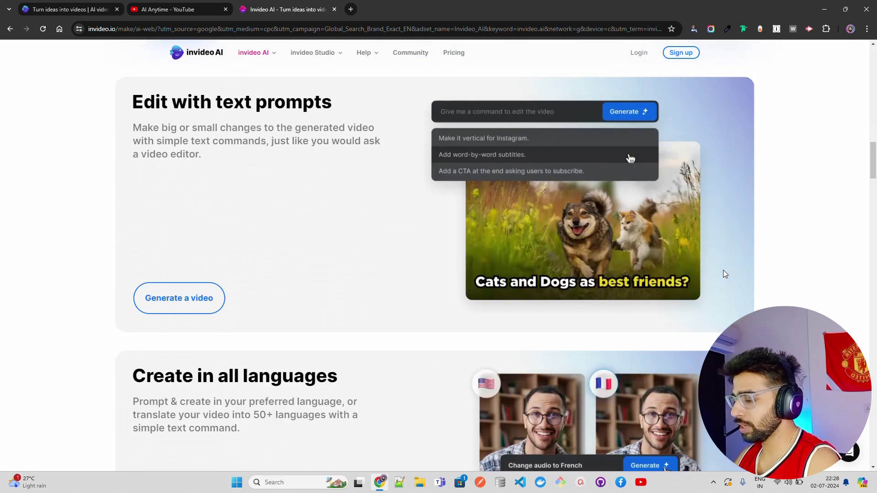
pyautogui.scroll(5, 725, 274)
pyautogui.scroll(3, 722, 270)
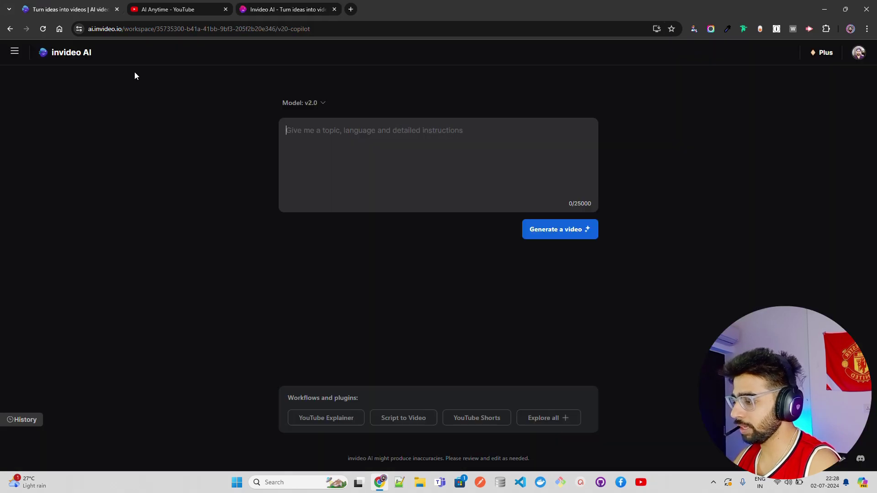
# Switch to the 'AI Anytime - YouTube' tab showing the channel's Shorts page.
pyautogui.click(198, 10)
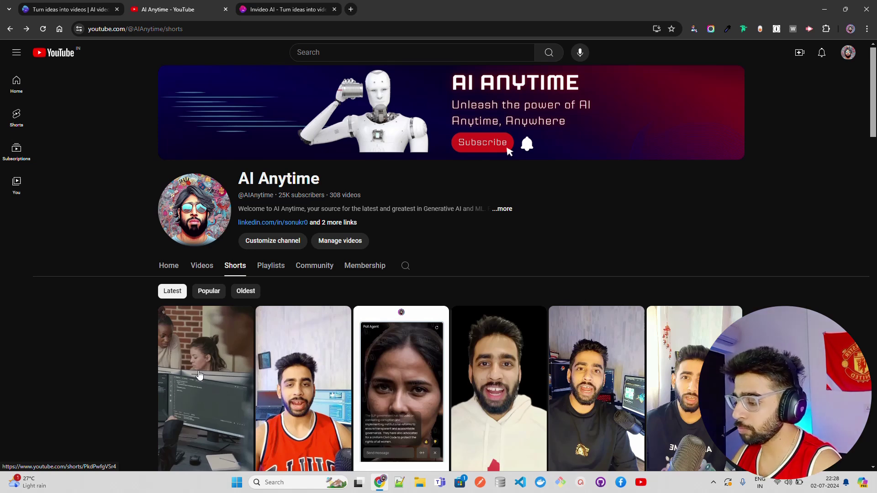
# Play the channel's first Short about AI agents, then close the YouTube tab.
pyautogui.click(197, 389)
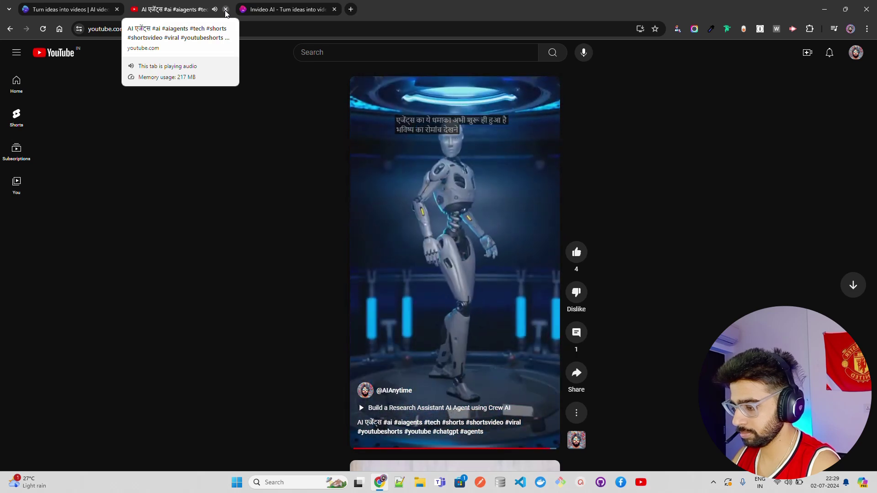
pyautogui.click(225, 9)
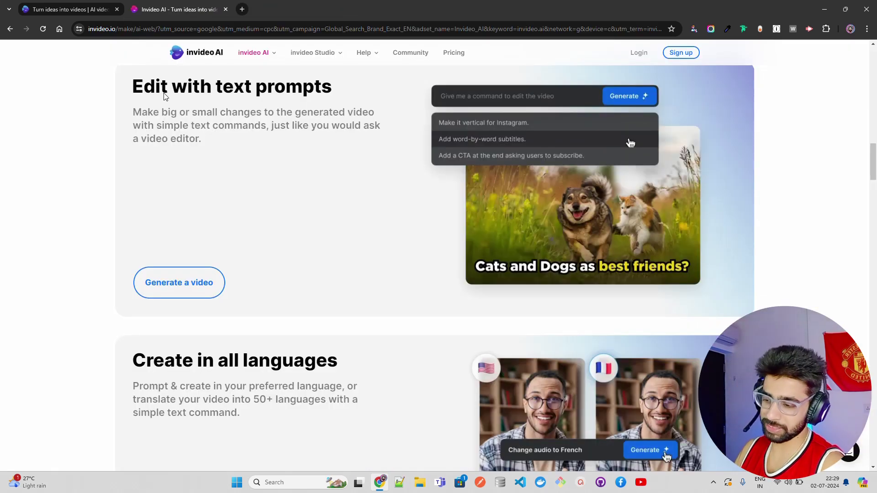
# Select the 'Invideo AI' tab from the browser's tab search list.
pyautogui.click(9, 9)
pyautogui.click(69, 78)
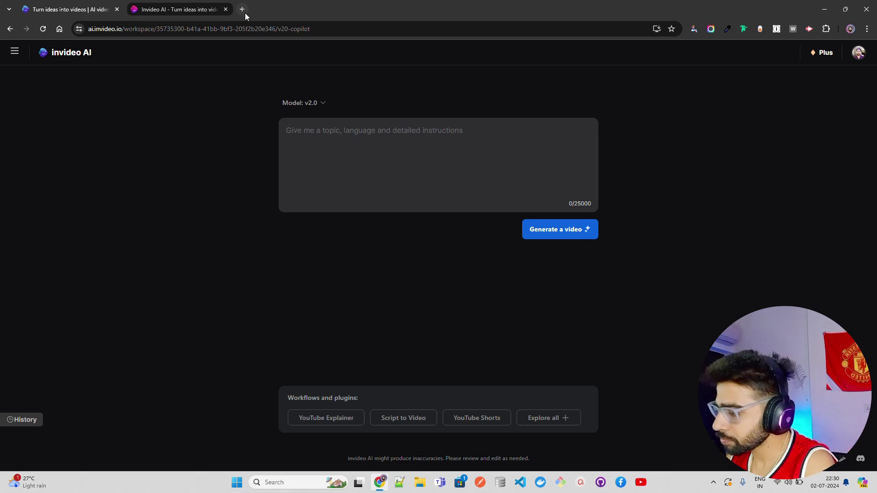
# Search 'google trends' in a new tab and open its Trending now page for India.
pyautogui.click(242, 9)
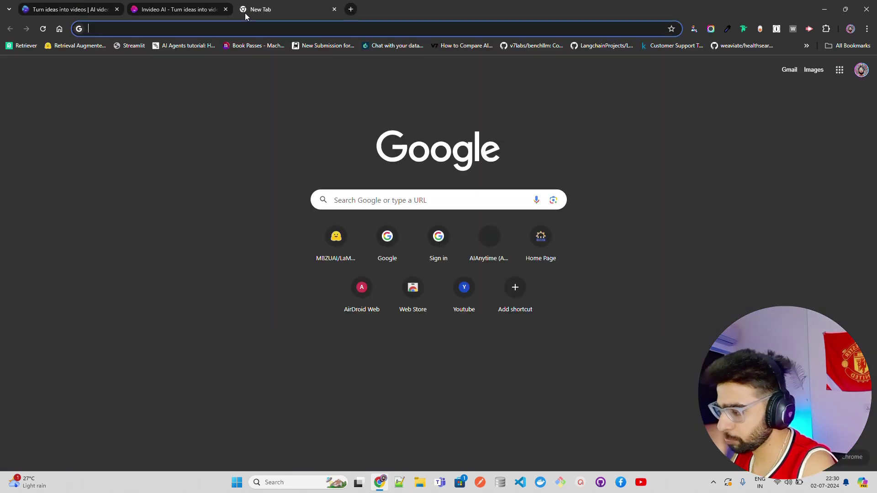
pyautogui.write('google trends')
pyautogui.press('Return')
pyautogui.click(143, 166)
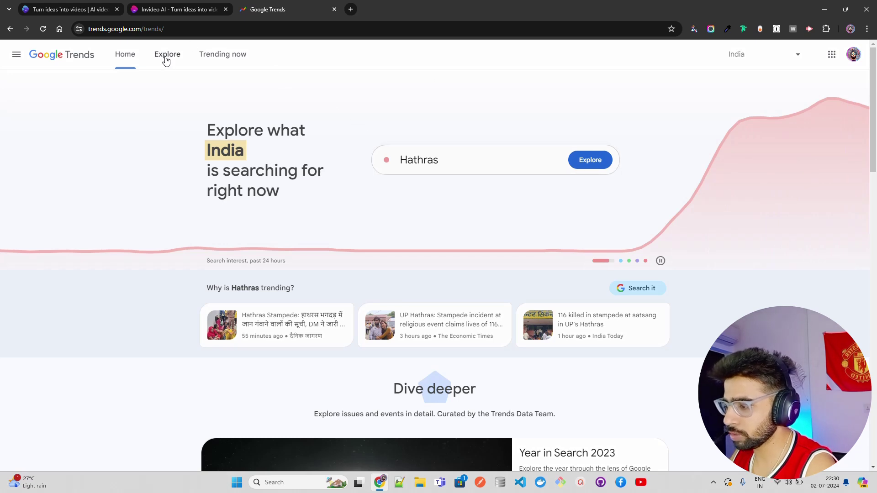
pyautogui.click(221, 57)
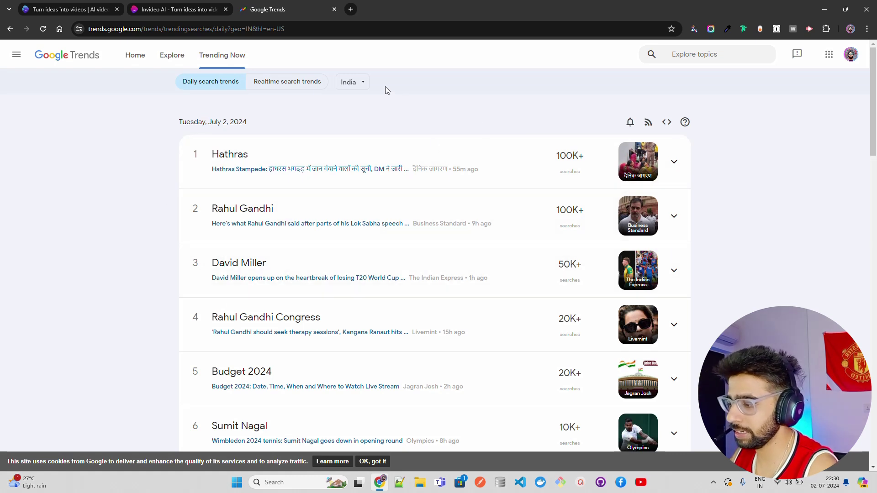
# Browse the country list without changing it, then review India's daily trends.
pyautogui.click(364, 83)
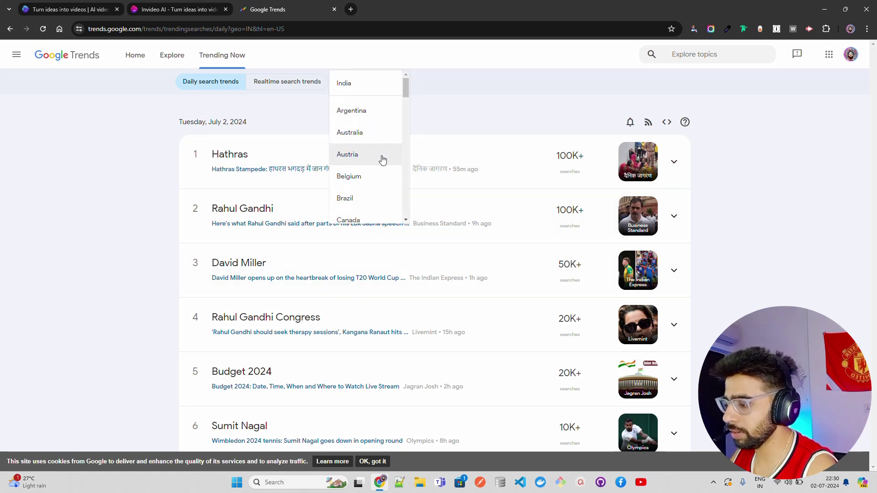
pyautogui.scroll(-5, 382, 159)
pyautogui.scroll(-10, 382, 166)
pyautogui.scroll(8, 382, 168)
pyautogui.scroll(12, 383, 182)
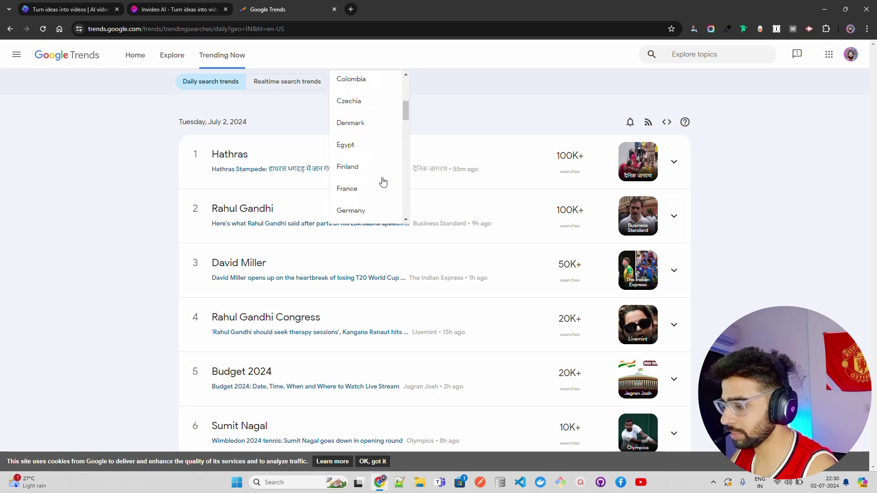
pyautogui.scroll(-5, 383, 182)
pyautogui.scroll(-10, 382, 182)
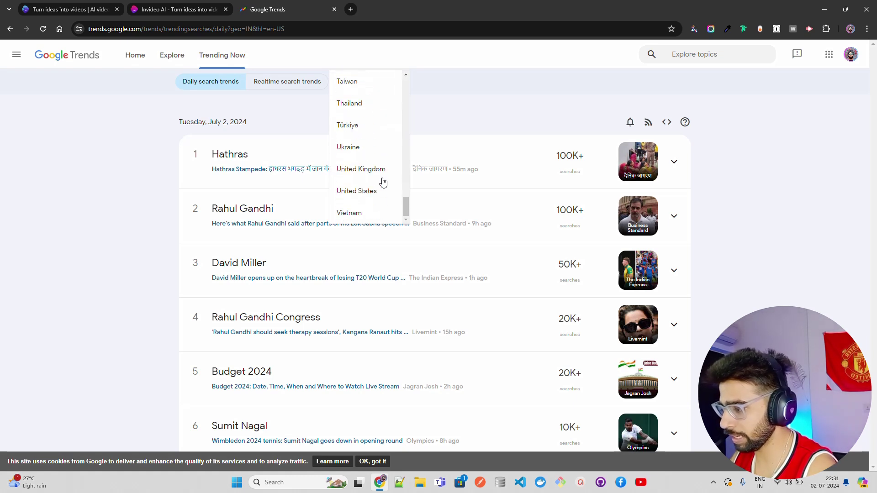
pyautogui.click(194, 219)
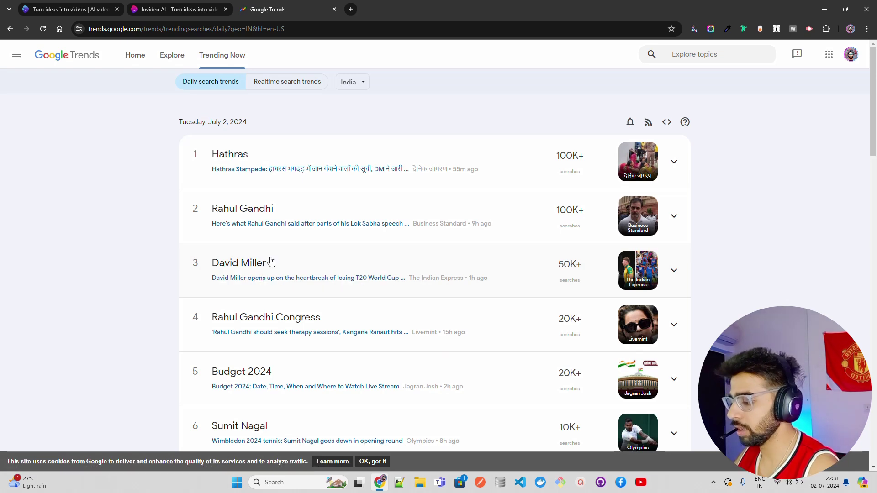
pyautogui.scroll(-6, 271, 276)
pyautogui.scroll(6, 233, 152)
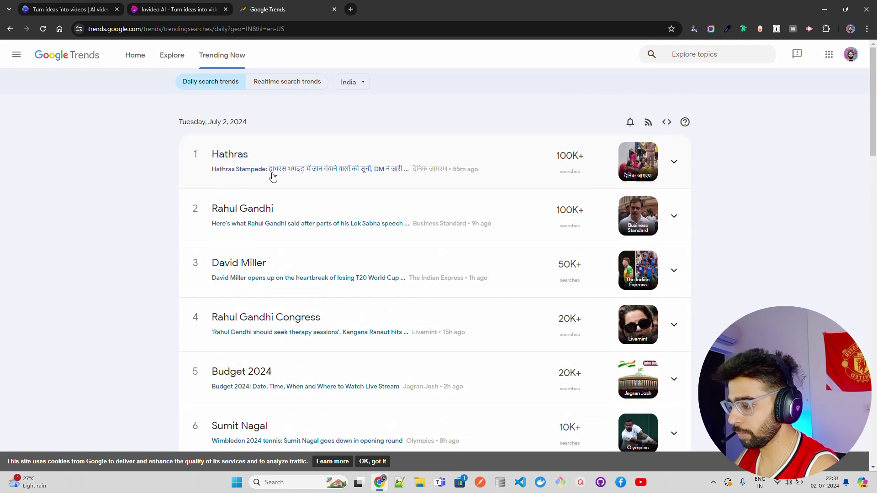
# Choose United States and review its daily trends, led by TSLA and Portugal vs Slovenia.
pyautogui.click(350, 82)
pyautogui.scroll(-3, 365, 151)
pyautogui.scroll(-15, 357, 173)
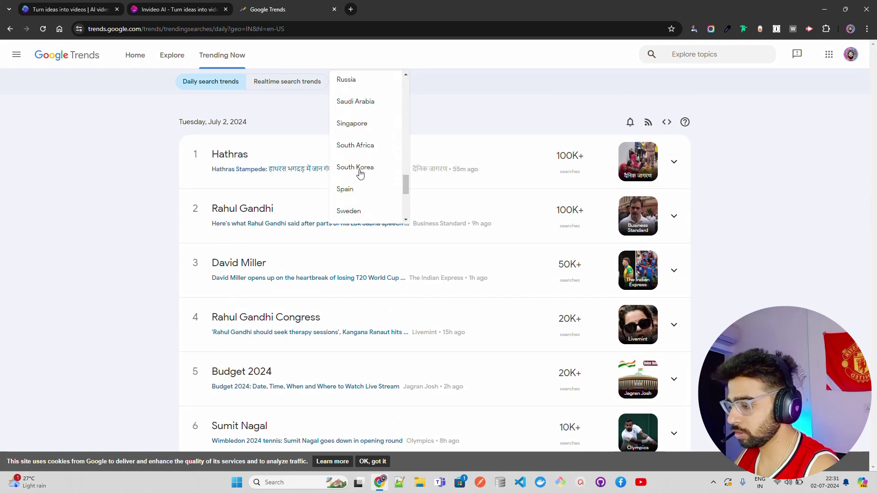
pyautogui.click(351, 187)
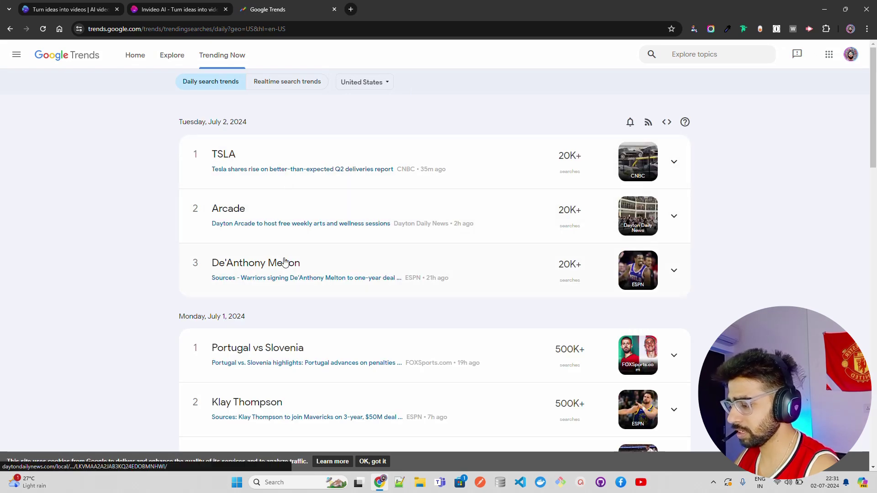
pyautogui.scroll(-4, 283, 260)
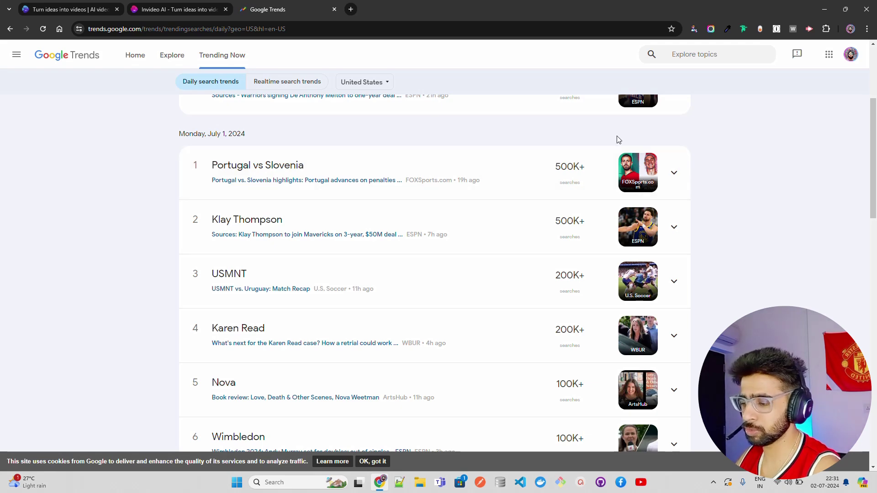
pyautogui.scroll(4, 390, 293)
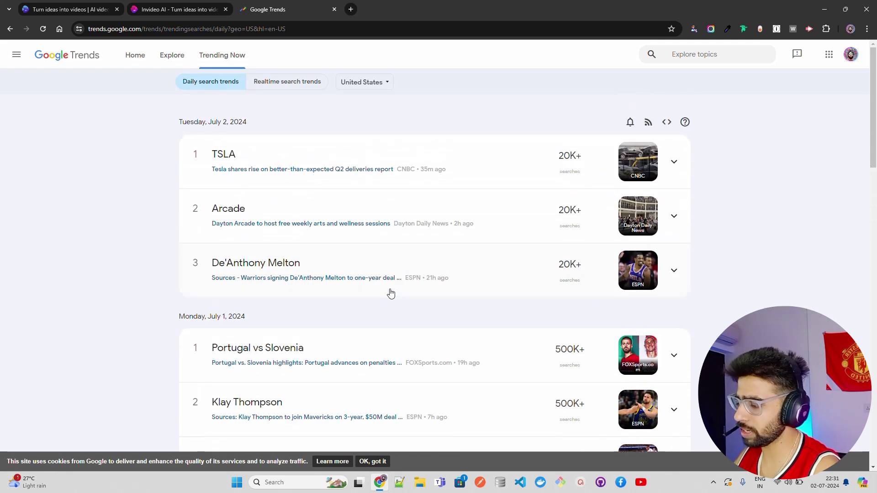
pyautogui.click(698, 54)
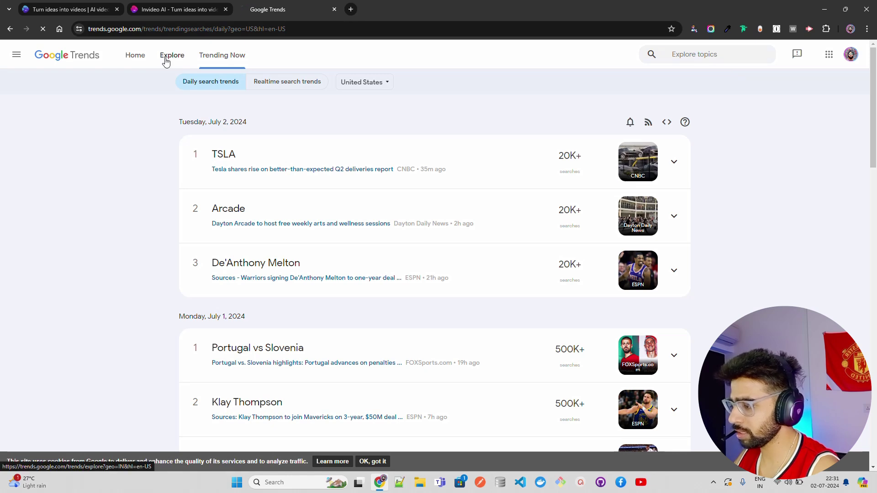
# Search Google Trends Explore for 'AI' with the region set to Worldwide.
pyautogui.click(166, 57)
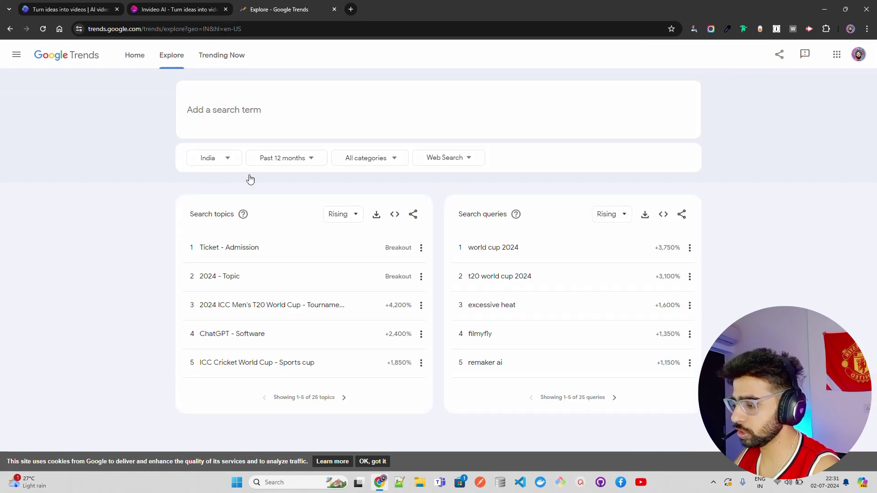
pyautogui.click(219, 161)
pyautogui.click(207, 203)
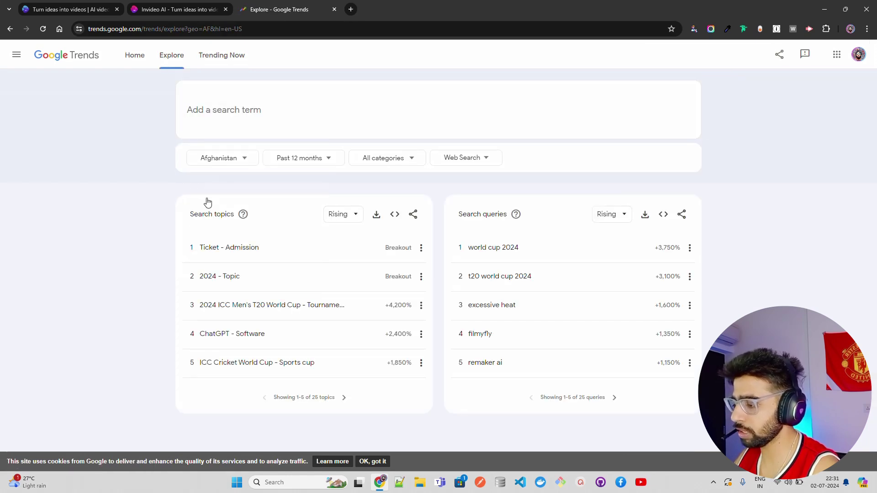
pyautogui.click(218, 158)
pyautogui.click(211, 185)
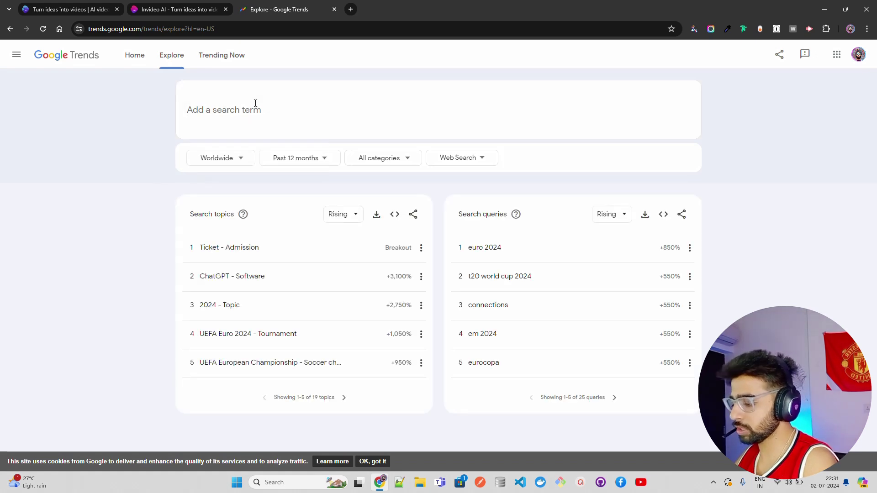
pyautogui.write('AI')
pyautogui.press('Return')
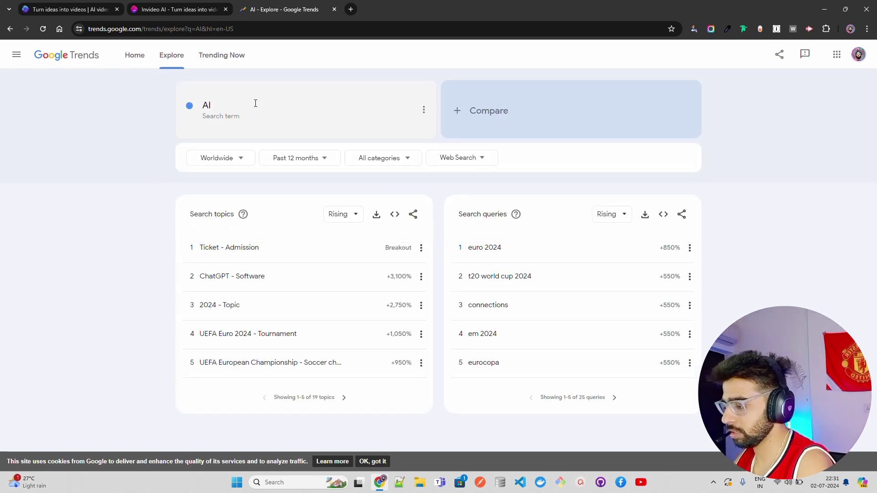
# Limit the AI trend to the past day, check rising related queries, and return to invideo.
pyautogui.click(320, 169)
pyautogui.click(288, 225)
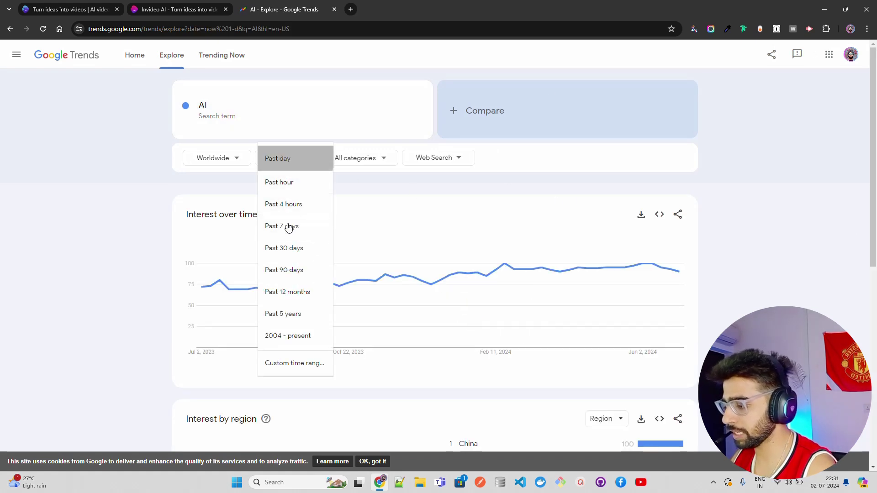
pyautogui.scroll(-1, 634, 350)
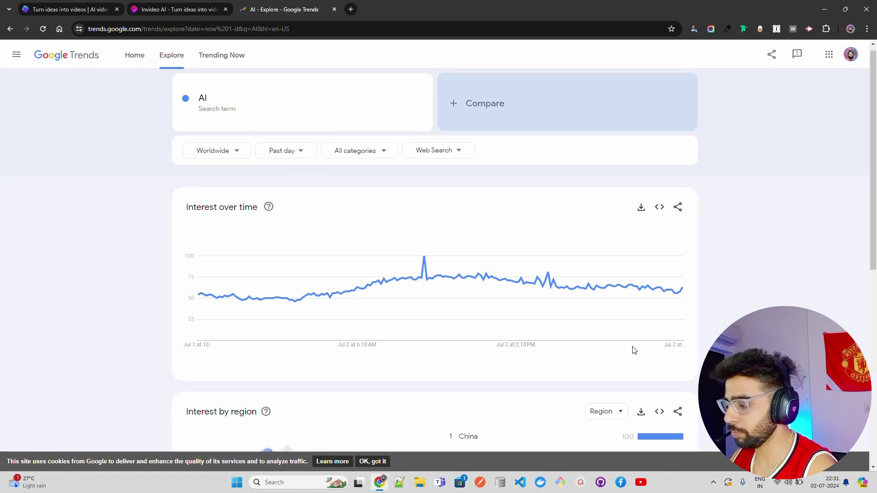
pyautogui.scroll(-8, 634, 350)
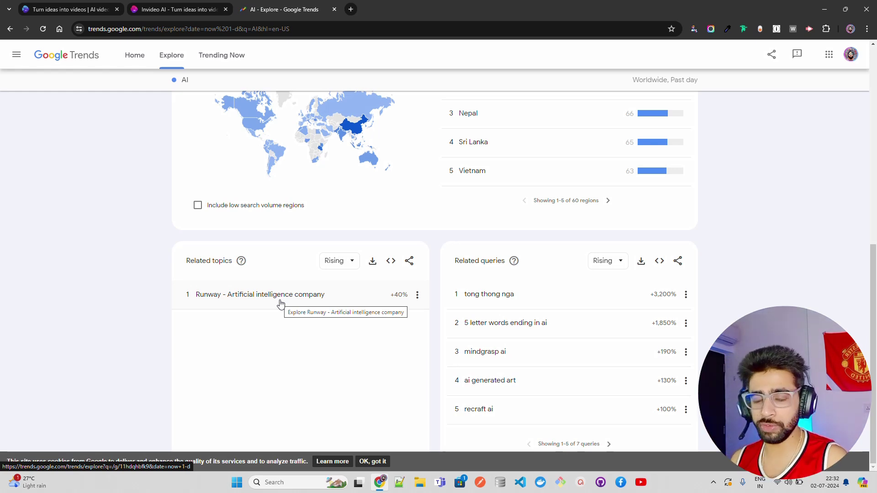
pyautogui.scroll(1, 299, 357)
pyautogui.scroll(-1, 302, 375)
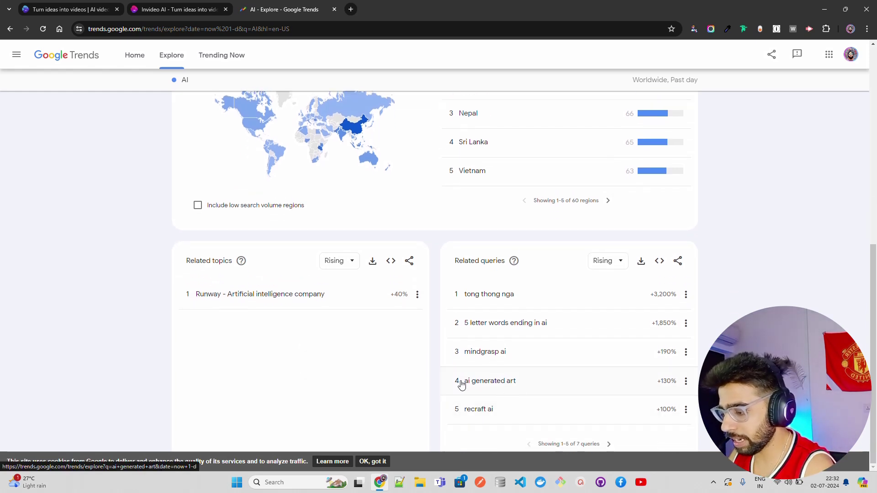
pyautogui.hotkey('ctrl', 'Tab')
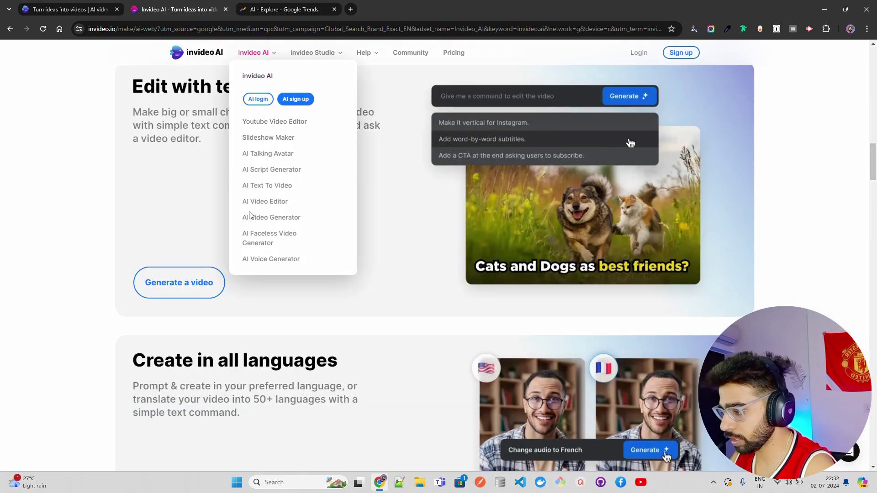
pyautogui.scroll(4, 248, 211)
# Enter 'AI Generated Video' in the invideo prompt, select it, and show the navigation panel.
pyautogui.hotkey('ctrl', 'Tab')
pyautogui.click(317, 128)
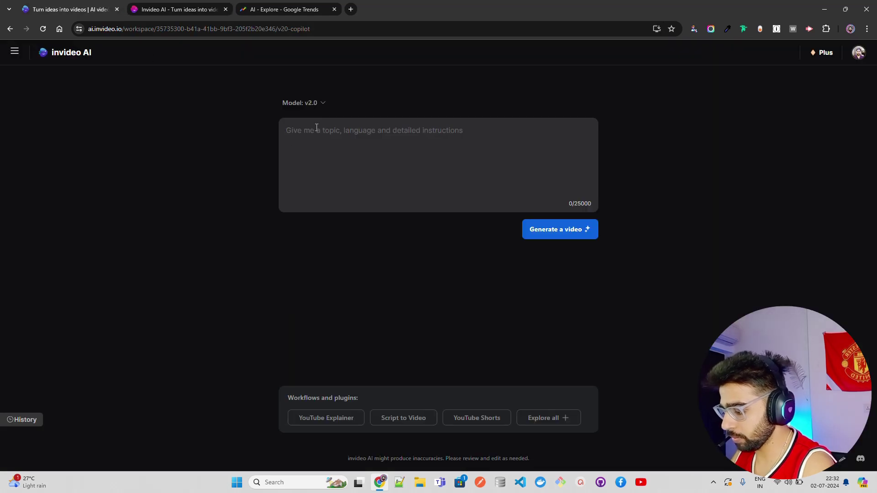
pyautogui.write('AI Generated Video')
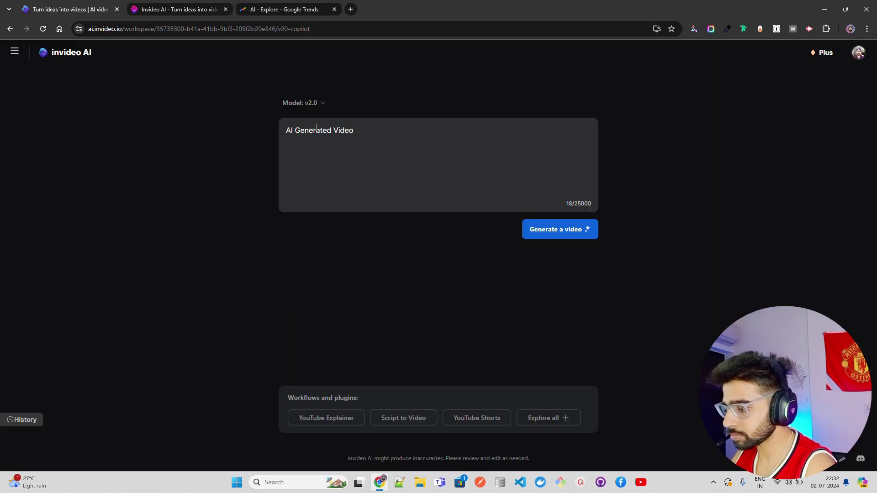
pyautogui.click(13, 62)
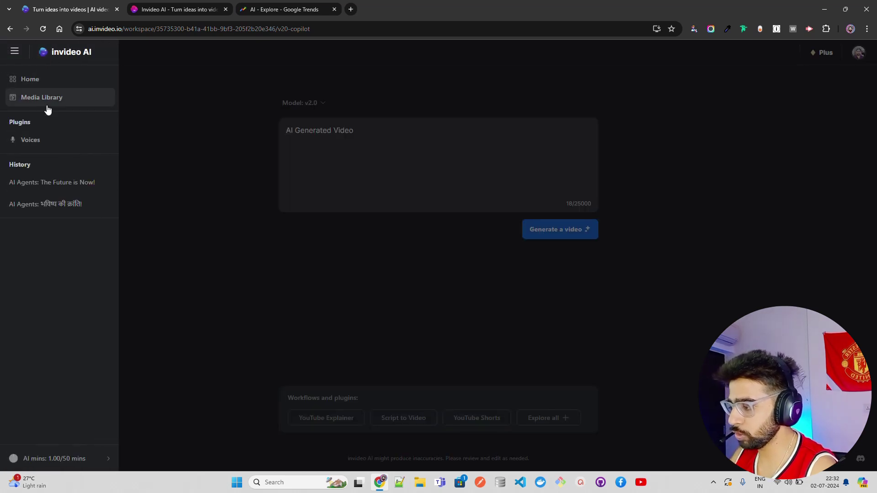
pyautogui.click(363, 132)
pyautogui.moveTo(363, 132); pyautogui.dragTo(269, 131)
pyautogui.hotkey('ctrl', 'c')
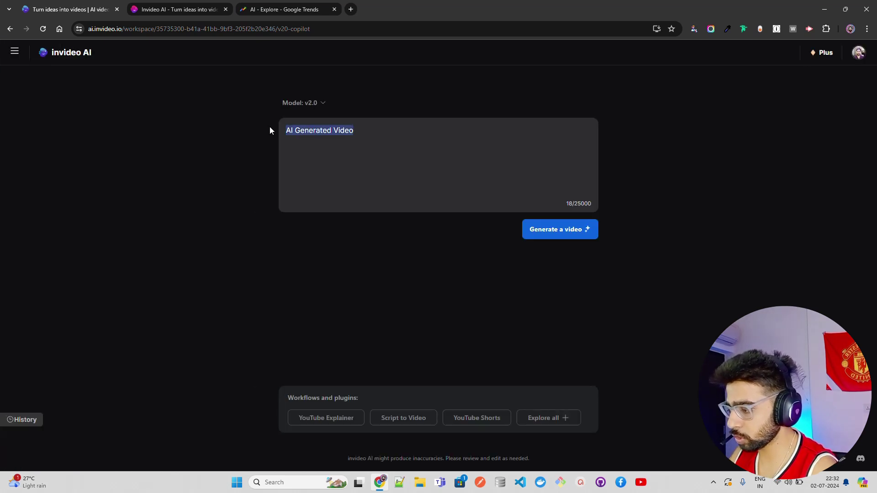
pyautogui.click(14, 51)
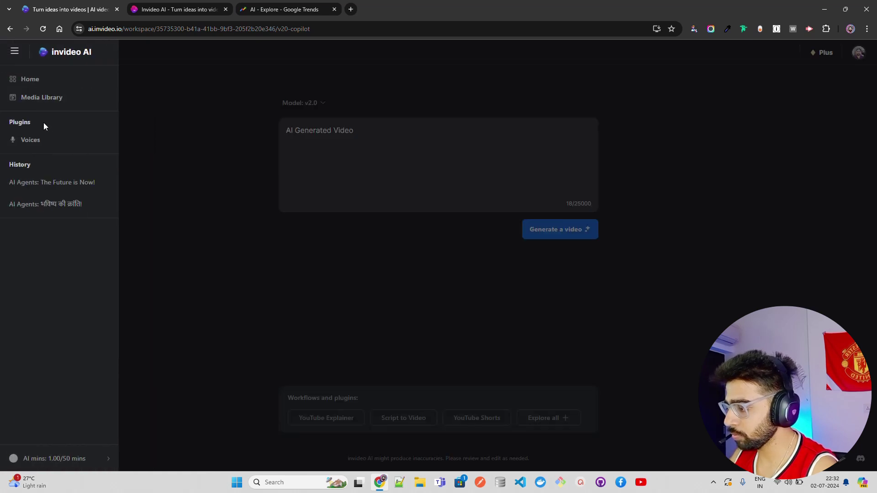
# View the saved custom voice on the Voices page, then start a new AI video from Home.
pyautogui.click(31, 138)
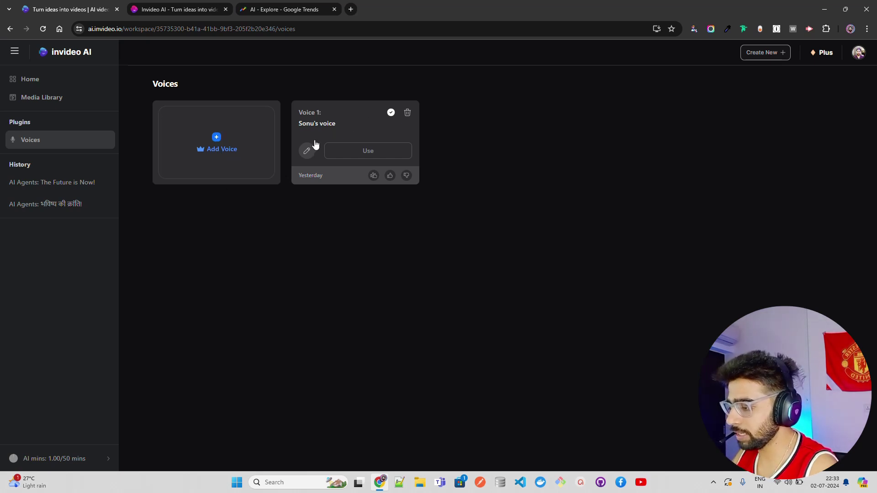
pyautogui.click(39, 81)
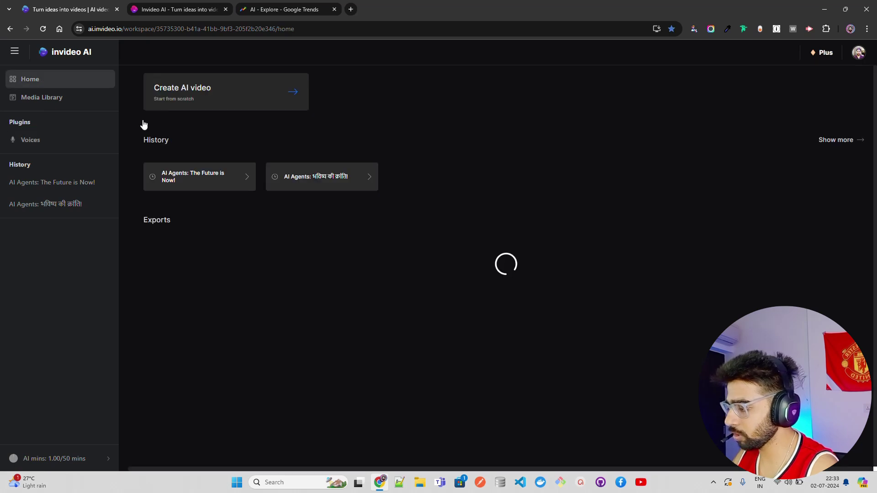
pyautogui.click(174, 94)
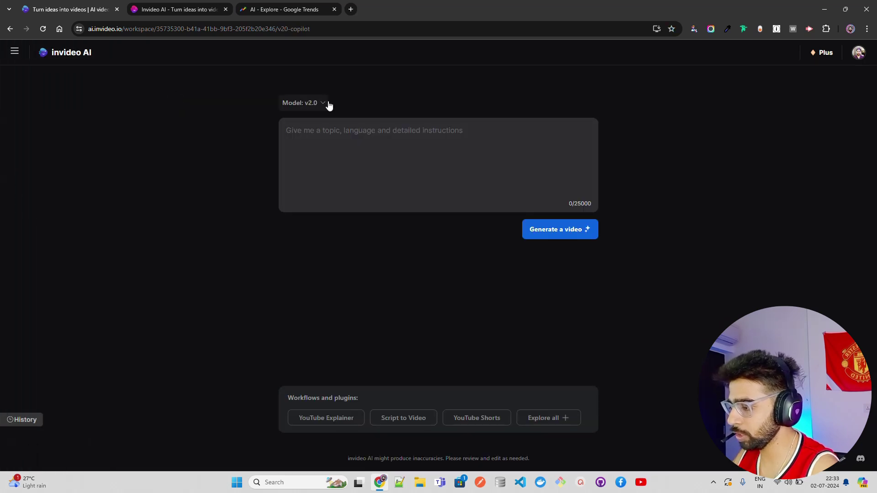
# Check the model version list, then paste 'AI Generated Video' into the prompt.
pyautogui.click(321, 103)
pyautogui.click(444, 145)
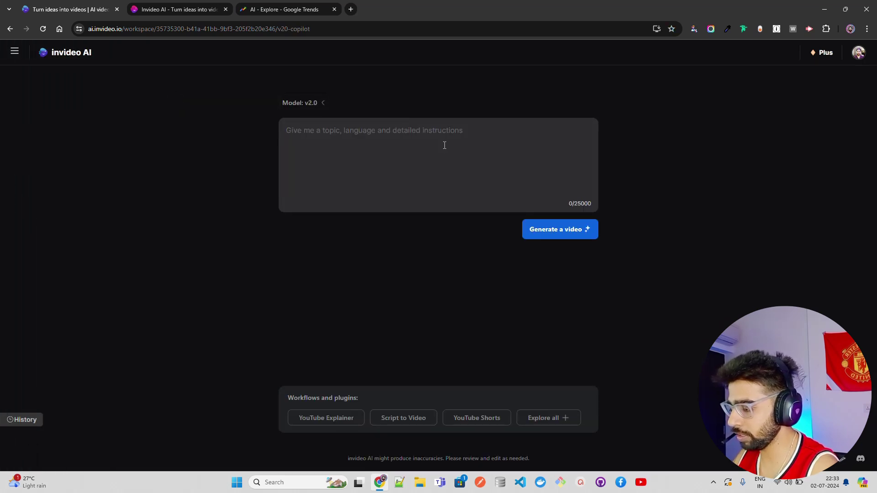
pyautogui.hotkey('ctrl', 'v')
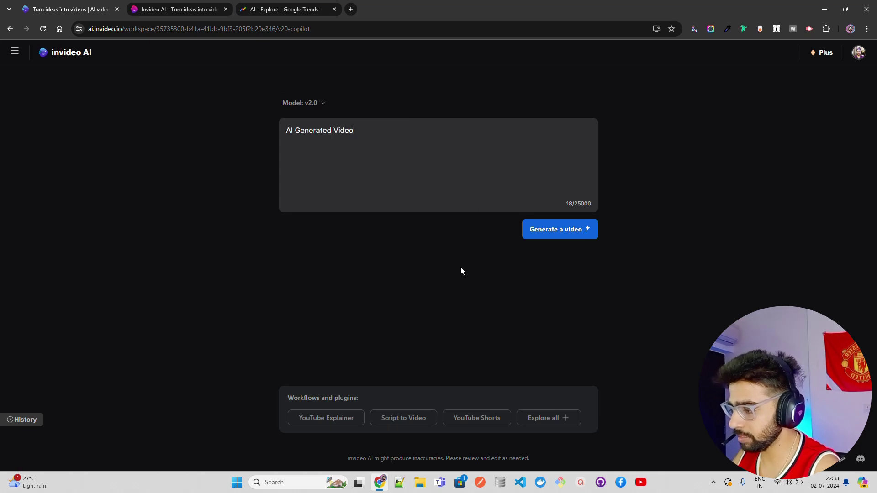
# Preview the YouTube Shorts, YouTube Explainer and Script to Video forms, leaving YouTube Shorts open.
pyautogui.click(470, 419)
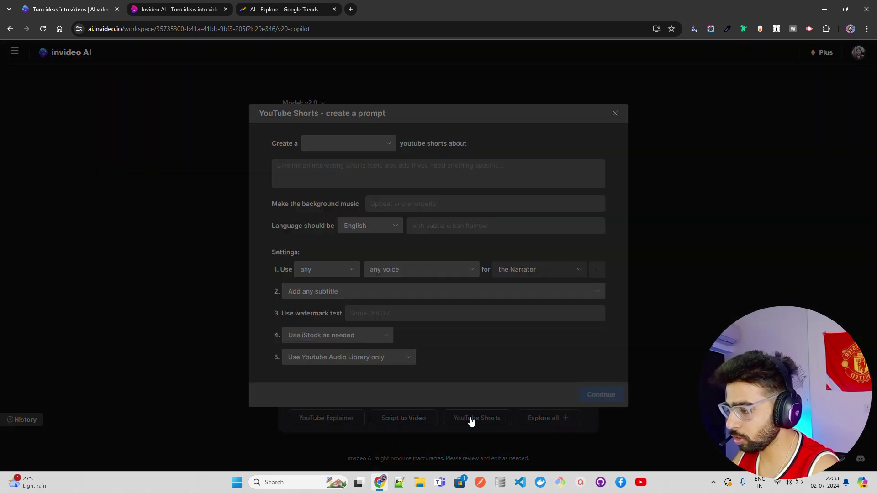
pyautogui.click(614, 114)
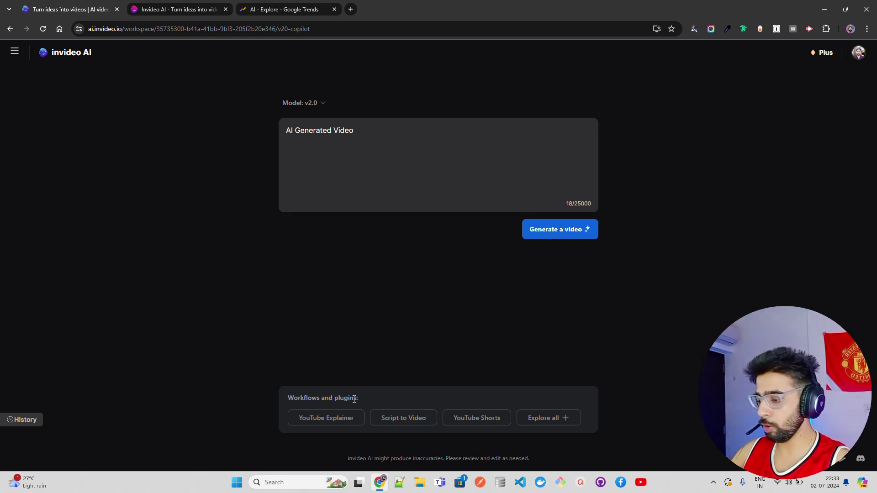
pyautogui.click(346, 422)
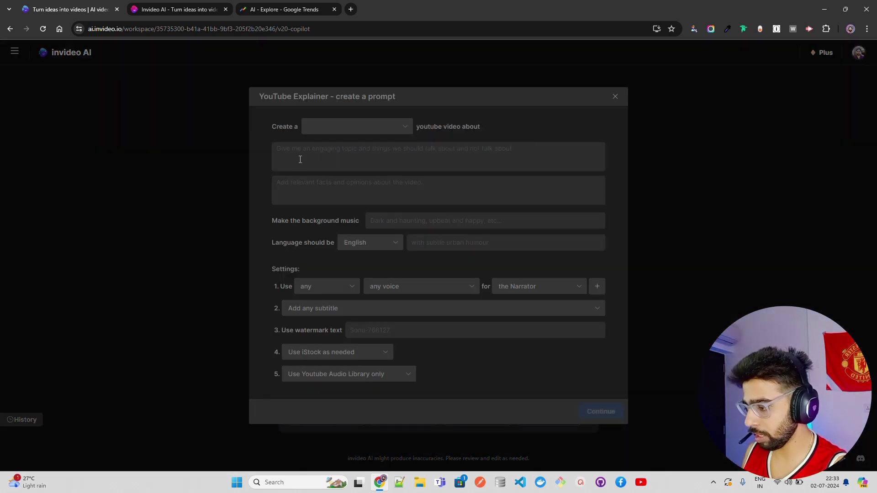
pyautogui.click(615, 96)
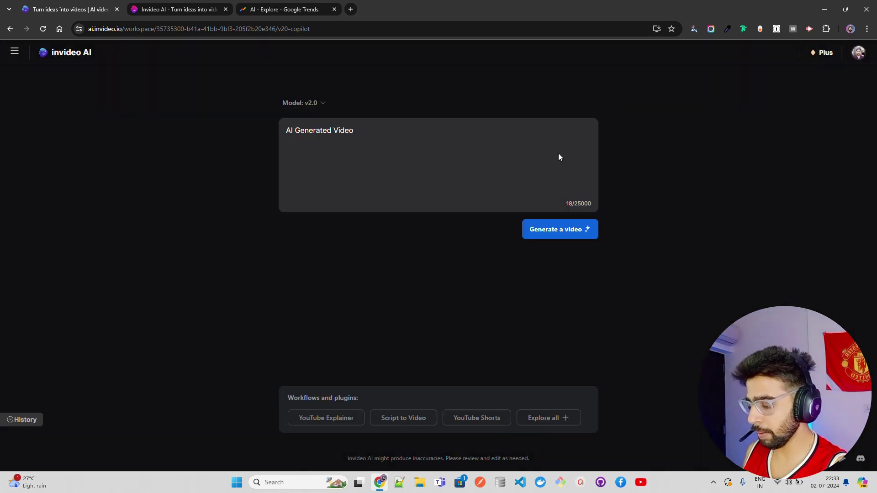
pyautogui.click(423, 417)
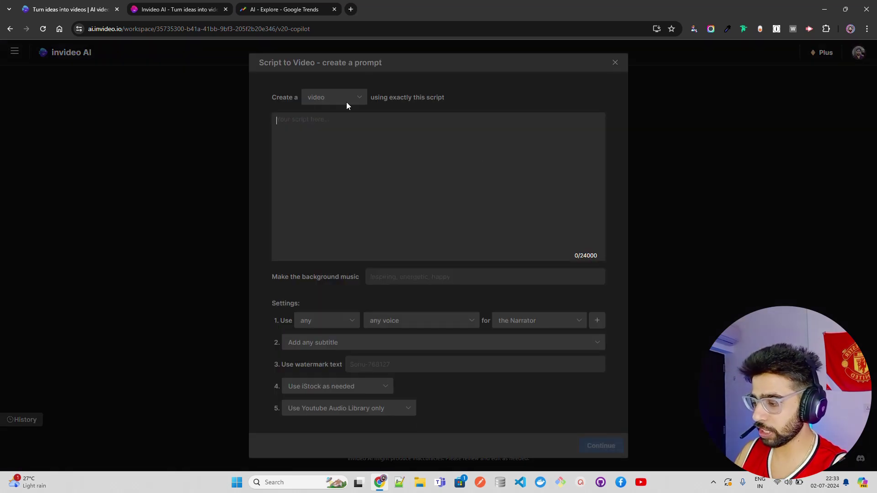
pyautogui.click(615, 63)
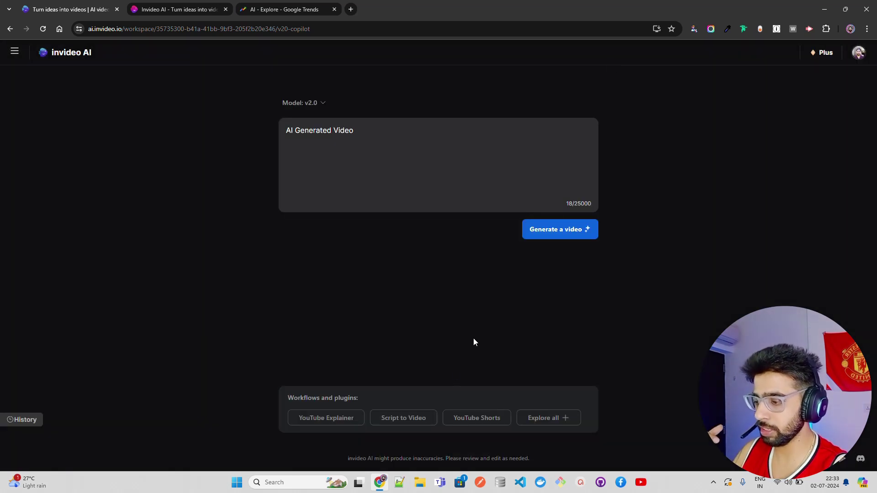
pyautogui.click(478, 417)
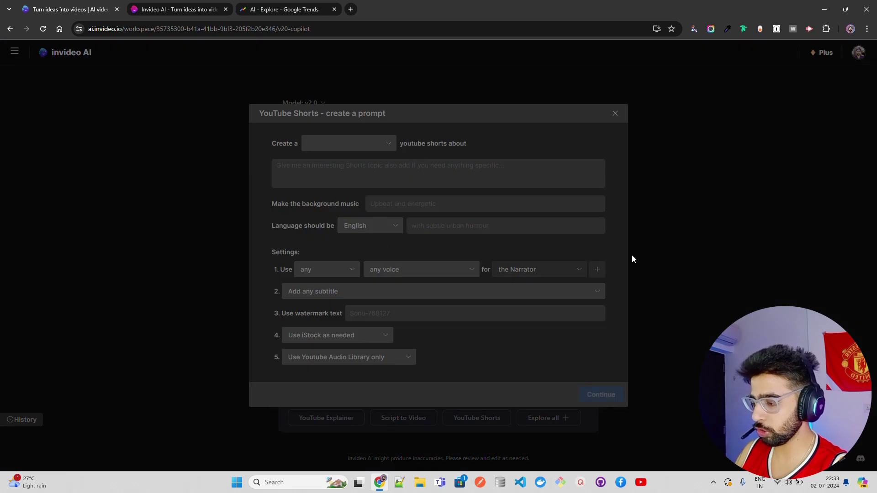
pyautogui.click(615, 114)
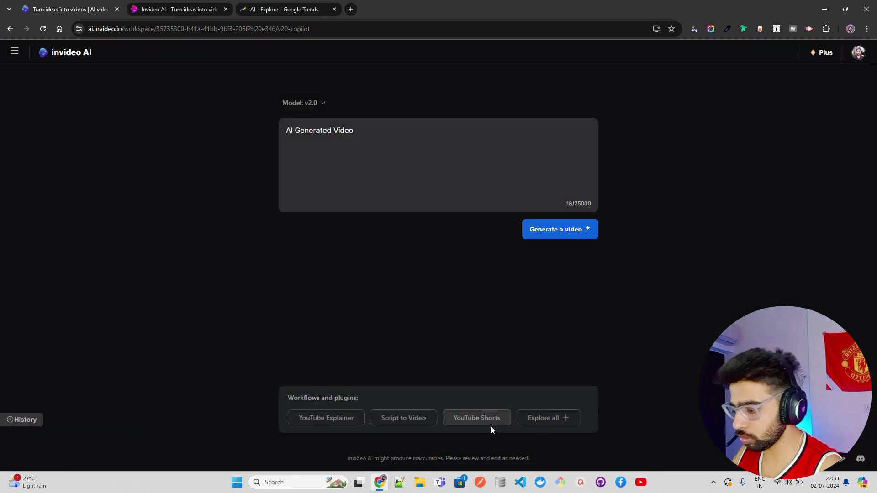
pyautogui.click(484, 421)
# Make the Short fast paced with 'AI Generated Video' as its topic.
pyautogui.click(362, 142)
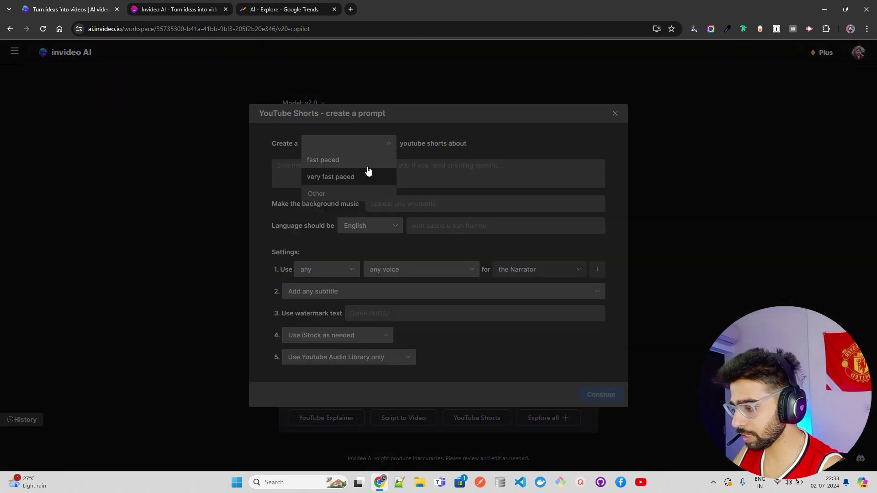
pyautogui.click(336, 161)
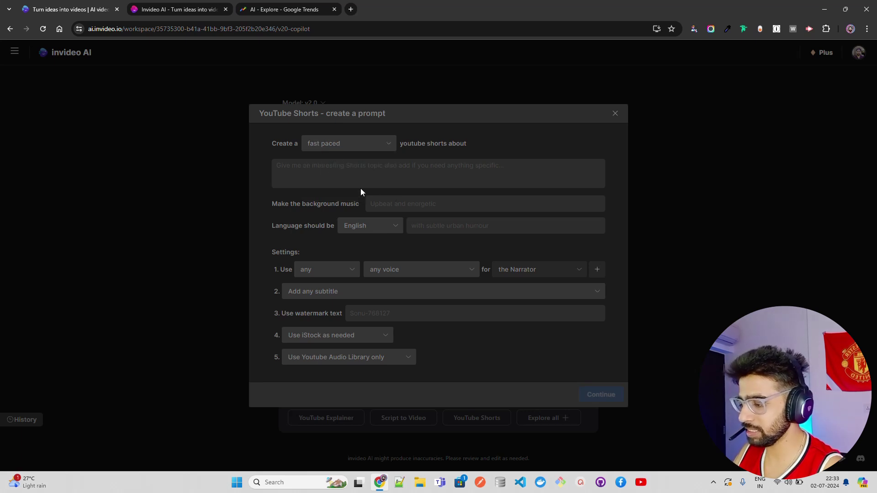
pyautogui.click(319, 174)
pyautogui.hotkey('ctrl', 'v')
pyautogui.moveTo(337, 168); pyautogui.dragTo(274, 168)
pyautogui.press('BackSpace')
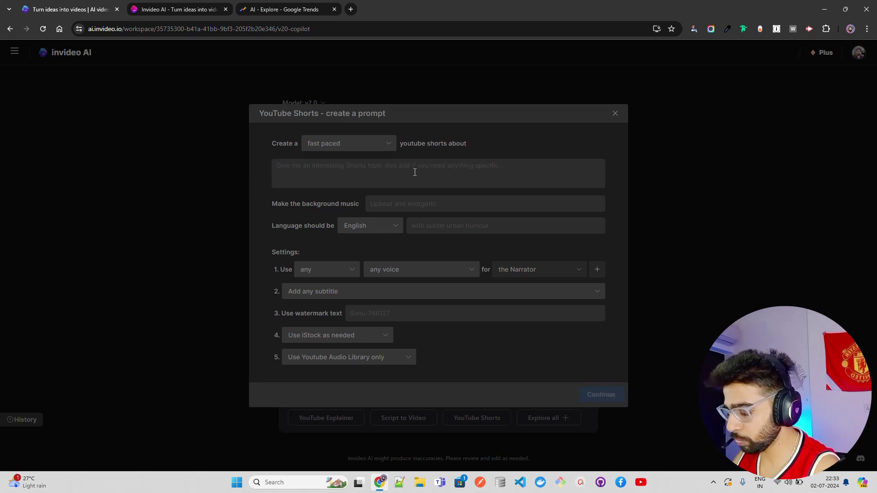
pyautogui.hotkey('ctrl', 'z')
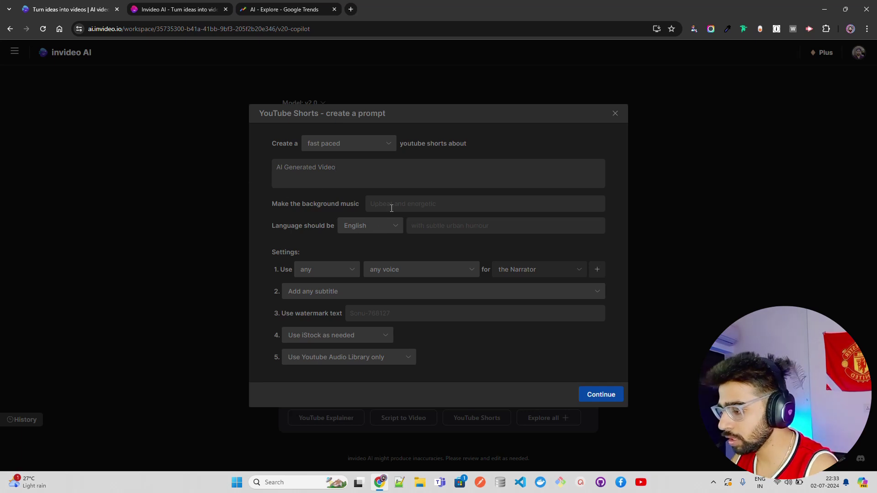
# Check the background audio and iStock usage options, then start a new browser tab.
pyautogui.click(391, 362)
pyautogui.click(488, 359)
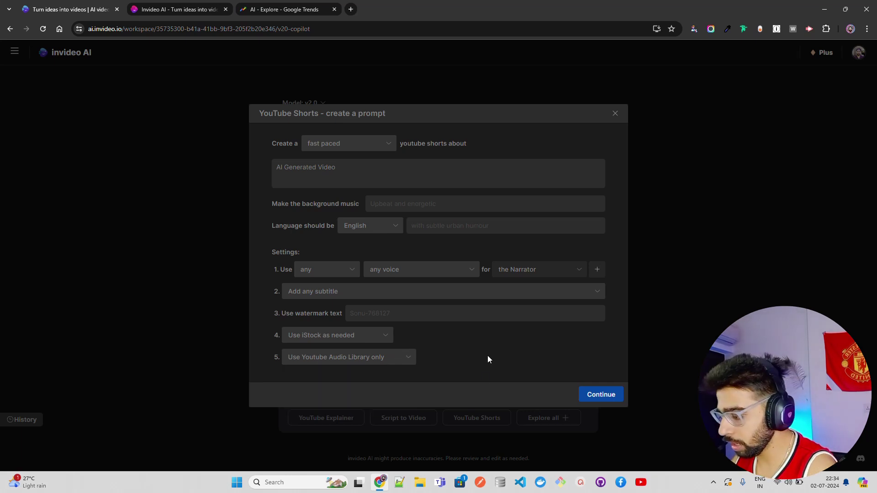
pyautogui.click(358, 339)
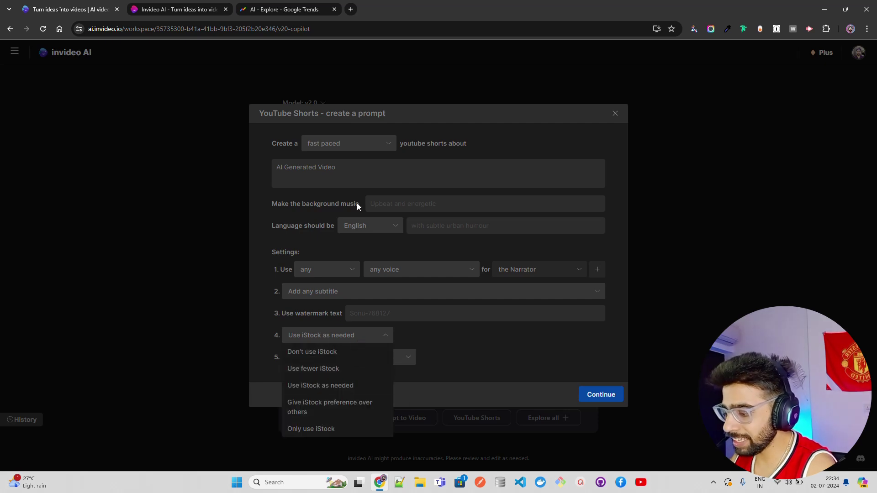
pyautogui.click(351, 9)
# Search for 'istock', open the iStock homepage, and return to the invideo tab.
pyautogui.write('istock')
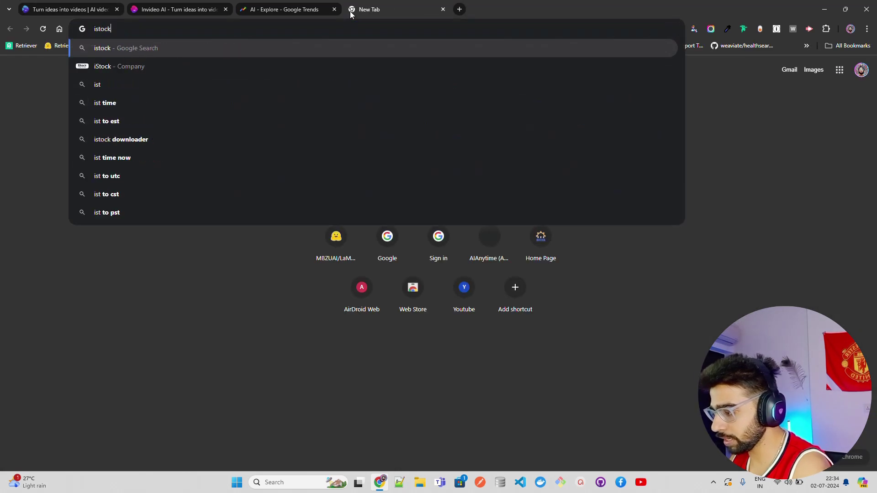
pyautogui.press('Return')
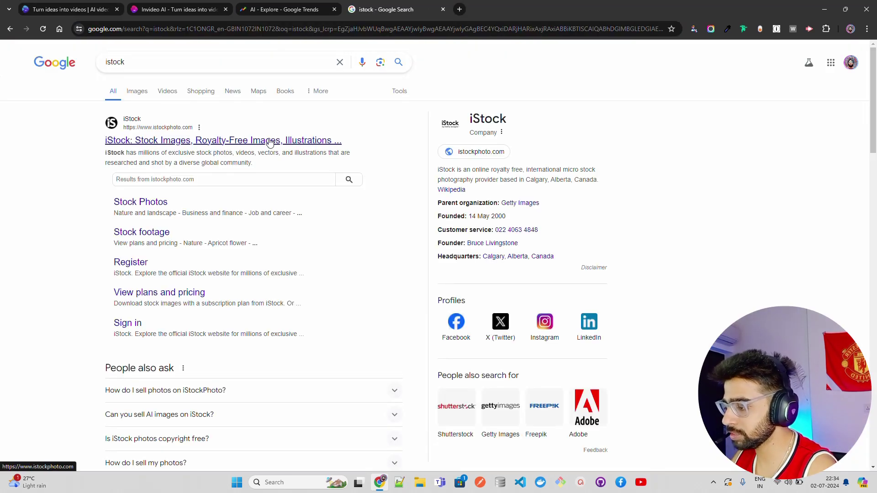
pyautogui.click(274, 141)
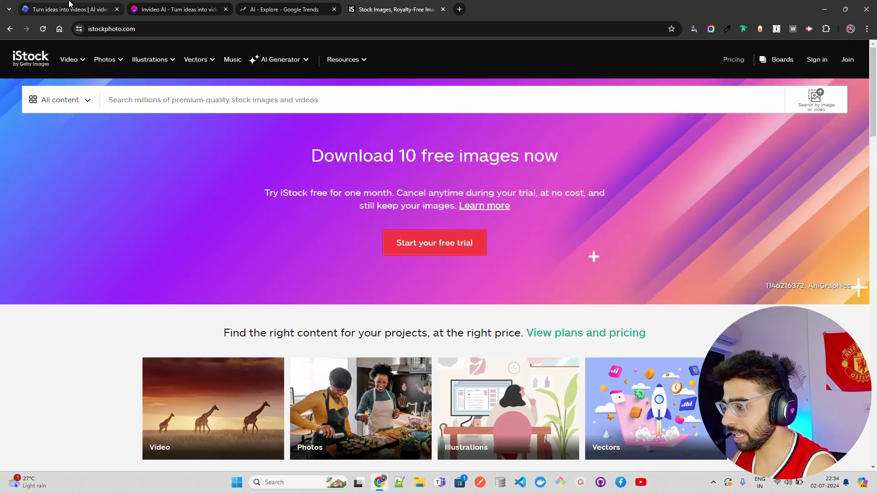
pyautogui.click(70, 5)
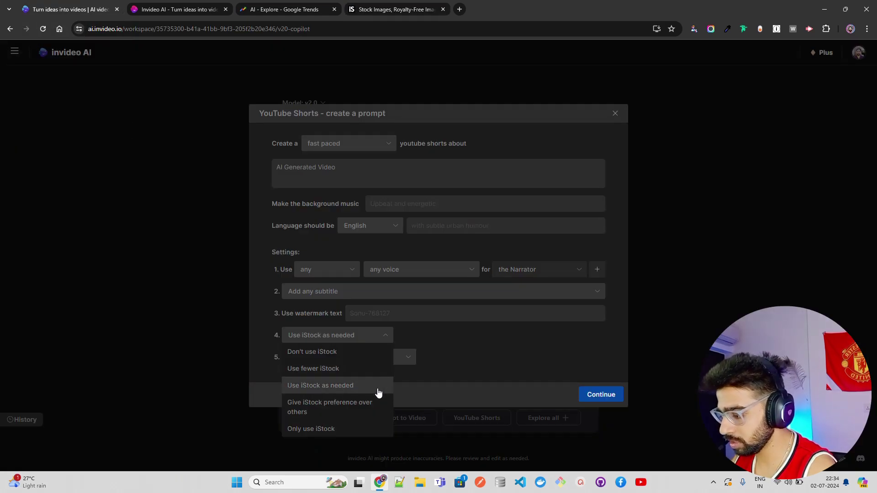
# Use fewer iStock assets and keep the default subtitle option.
pyautogui.click(360, 370)
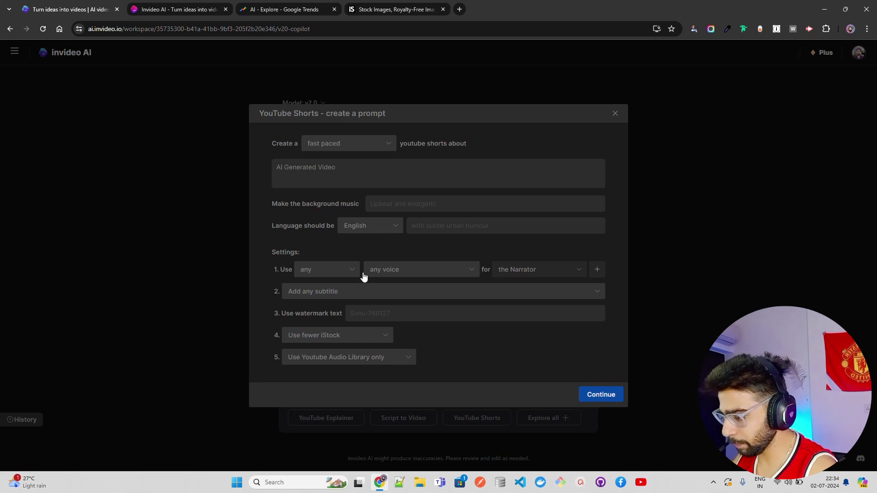
pyautogui.click(362, 293)
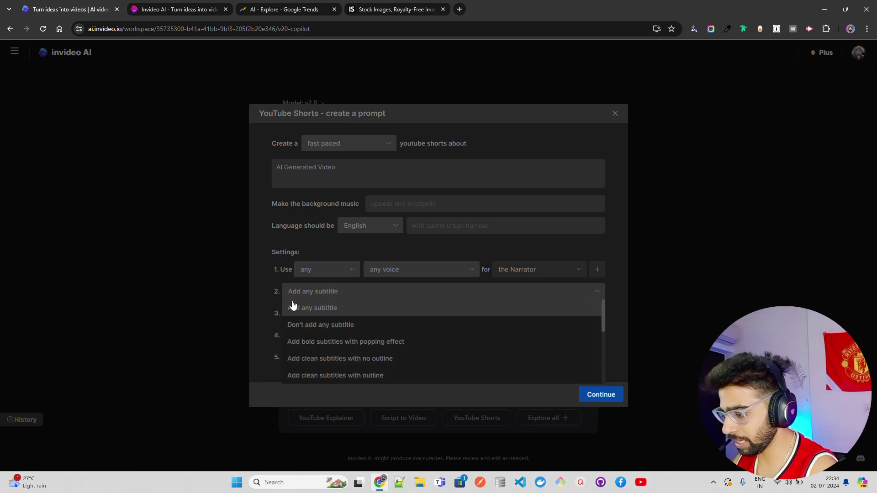
pyautogui.click(257, 290)
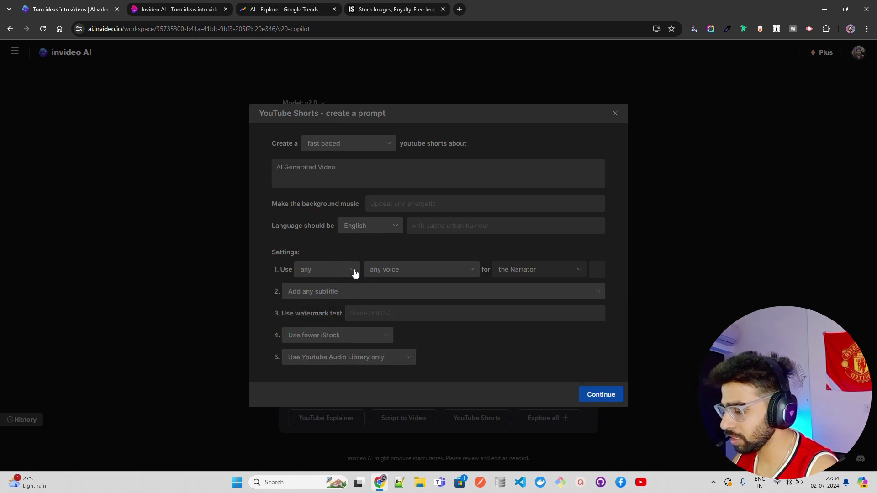
# Set the narrator to my own voice with Voice 1.
pyautogui.click(377, 275)
pyautogui.click(403, 288)
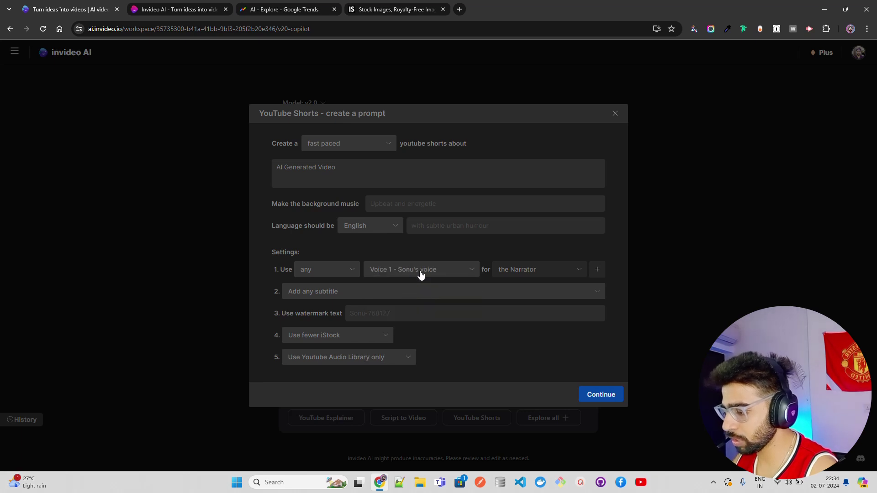
pyautogui.click(329, 277)
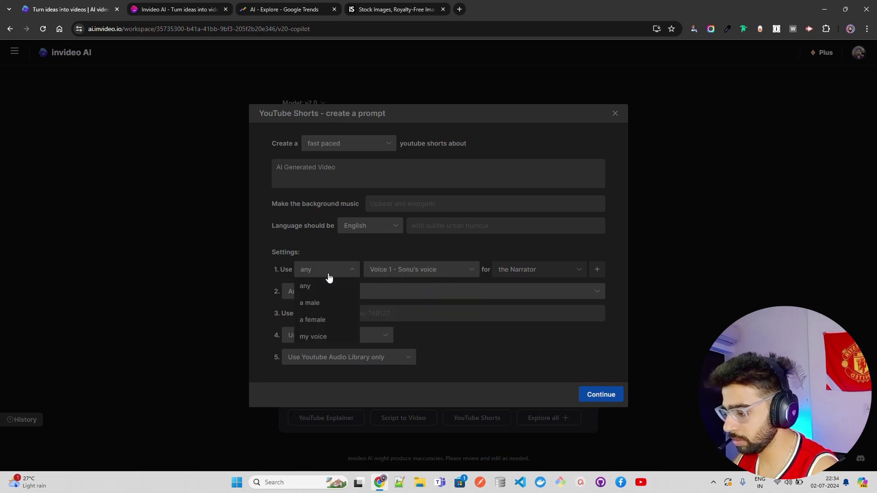
pyautogui.click(347, 336)
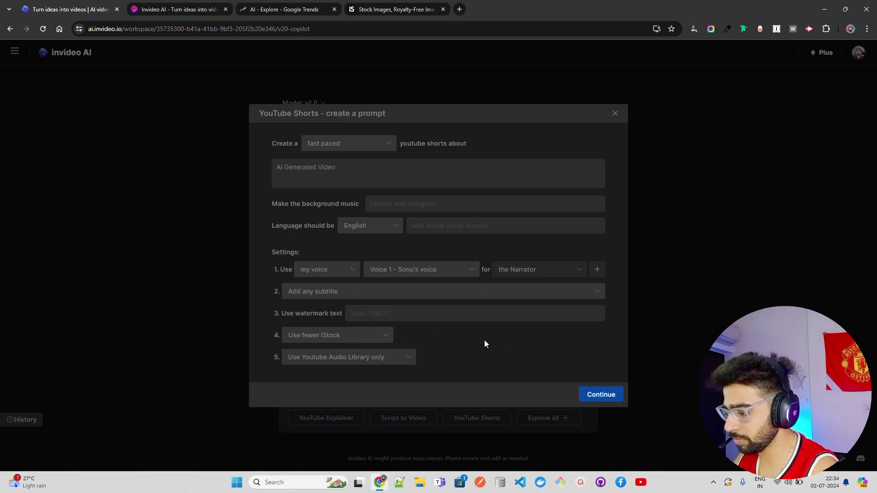
pyautogui.click(413, 273)
pyautogui.click(417, 285)
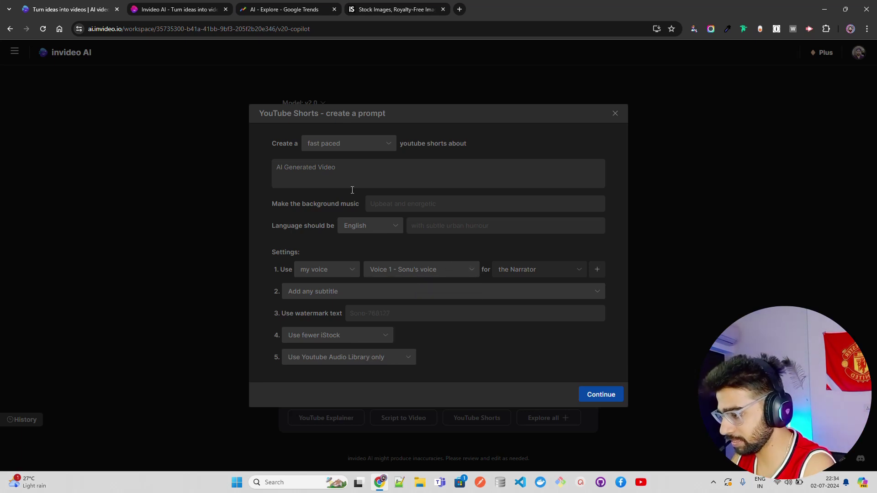
# Keep English as the narration language and apply the Shorts settings to the prompt.
pyautogui.click(382, 225)
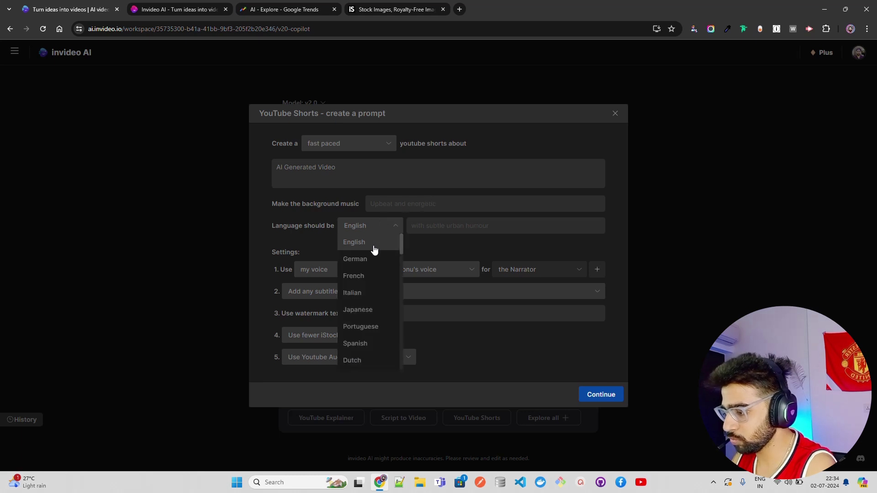
pyautogui.click(372, 241)
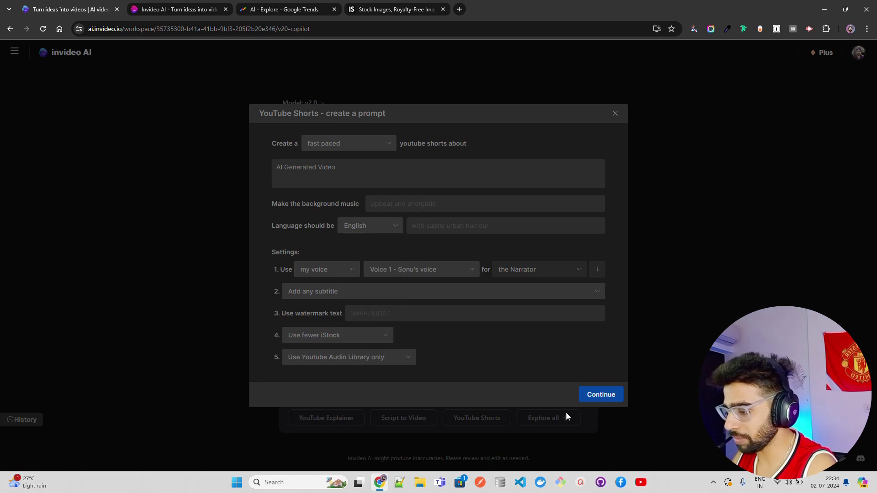
pyautogui.click(596, 395)
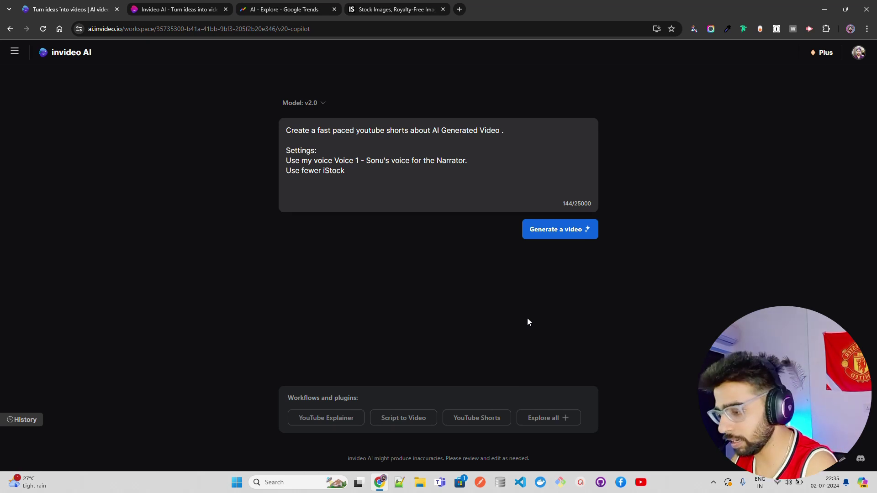
# Generate the video from the filled 'AI Generated Video' fast-paced Shorts prompt.
pyautogui.click(562, 236)
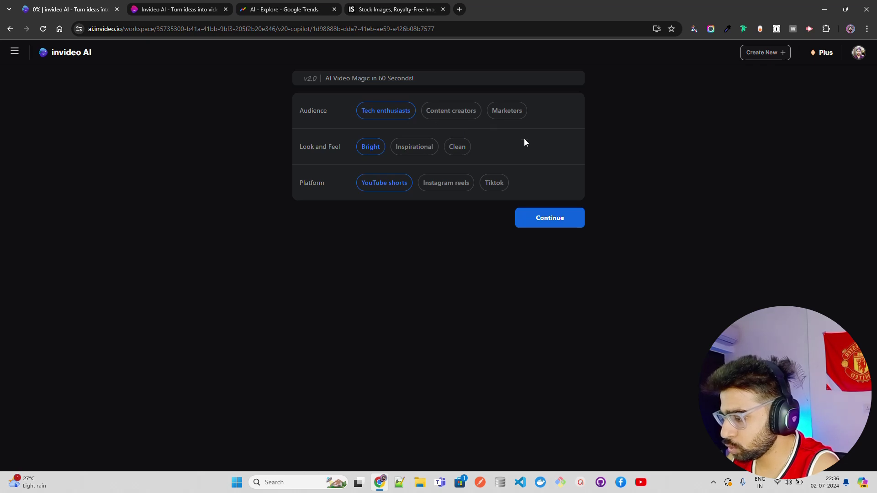
# Continue with the Tech enthusiasts audience, Bright look and YouTube shorts platform.
pyautogui.click(556, 219)
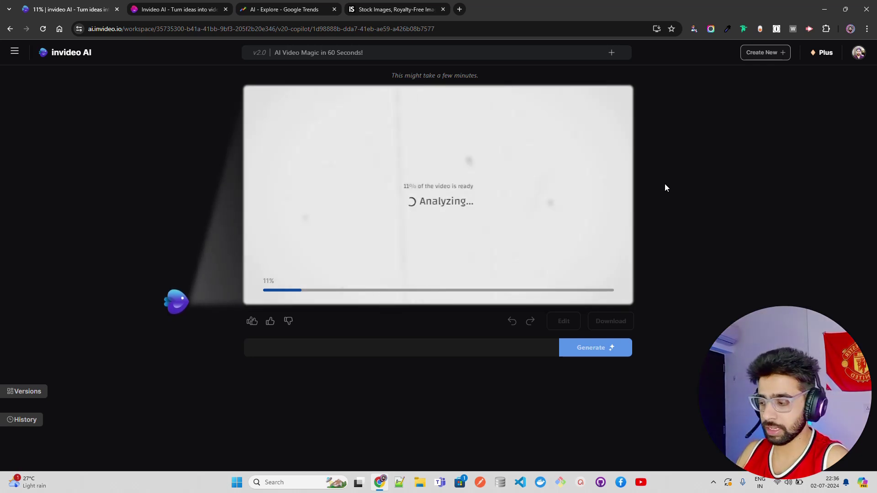
# Open a blank browser tab with Ctrl+T while generation runs at 12%.
pyautogui.hotkey('ctrl', 't')
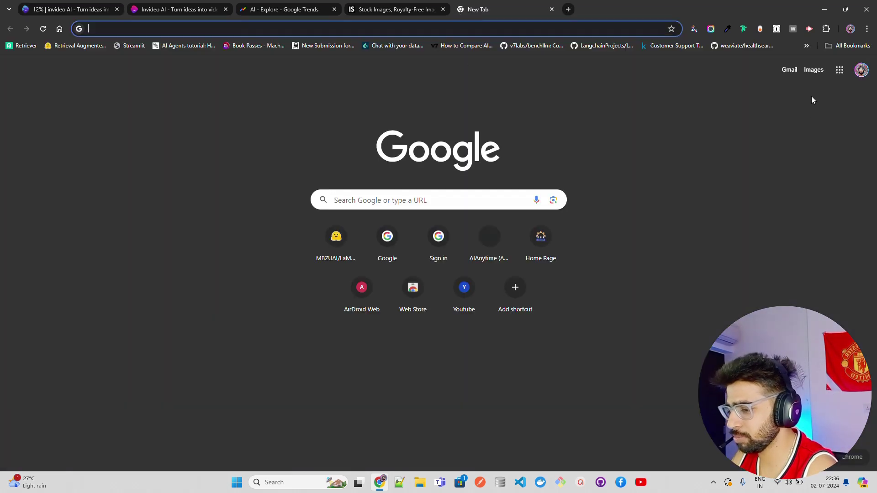
# Go from the Google apps grid to YouTube and into the YouTube Studio dashboard.
pyautogui.click(862, 69)
pyautogui.click(840, 69)
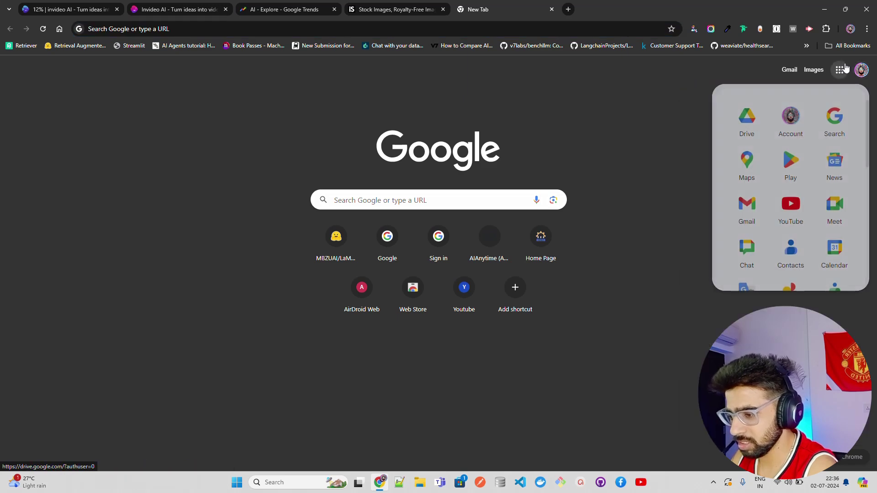
pyautogui.click(782, 222)
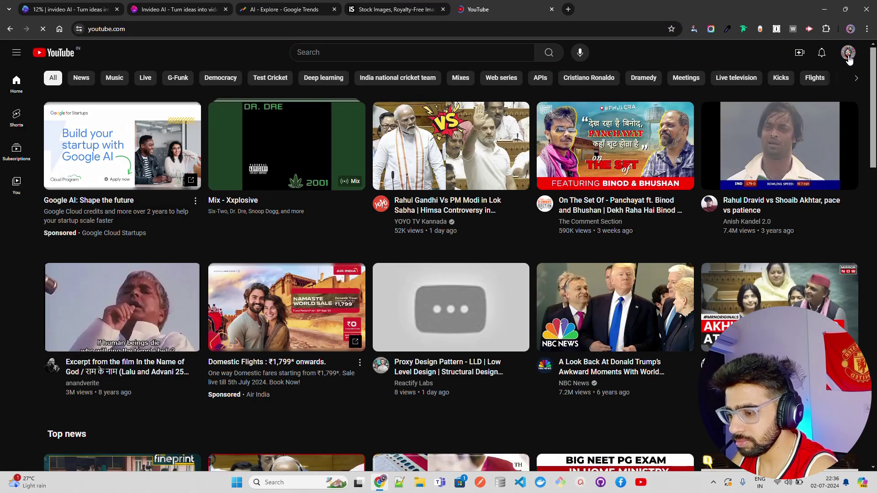
pyautogui.click(848, 53)
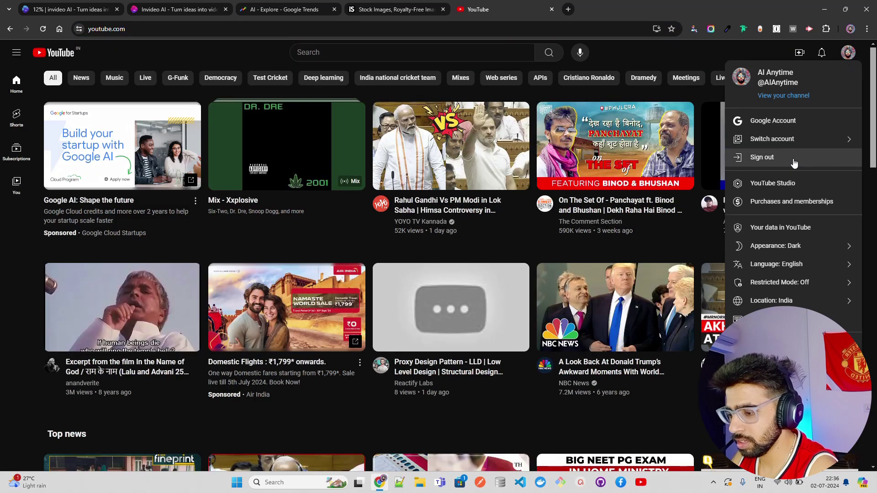
pyautogui.click(773, 184)
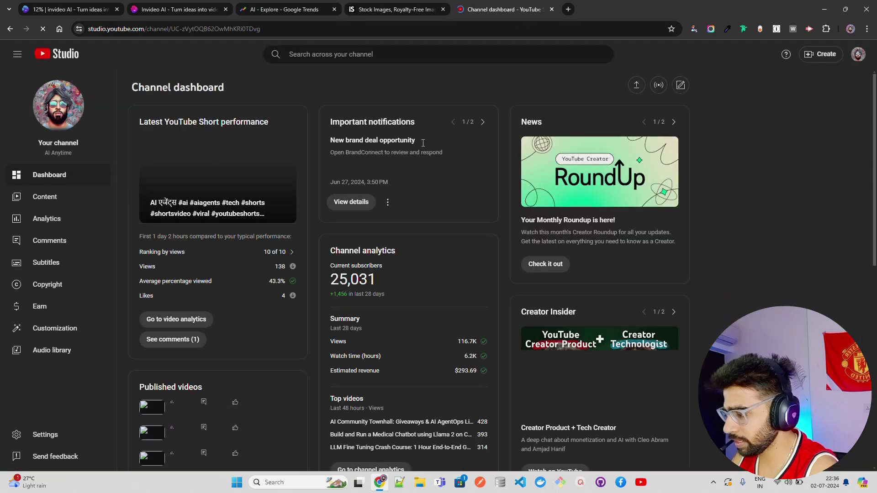
# View the Content list, start a video upload from Create, then return to Google Trends.
pyautogui.click(52, 192)
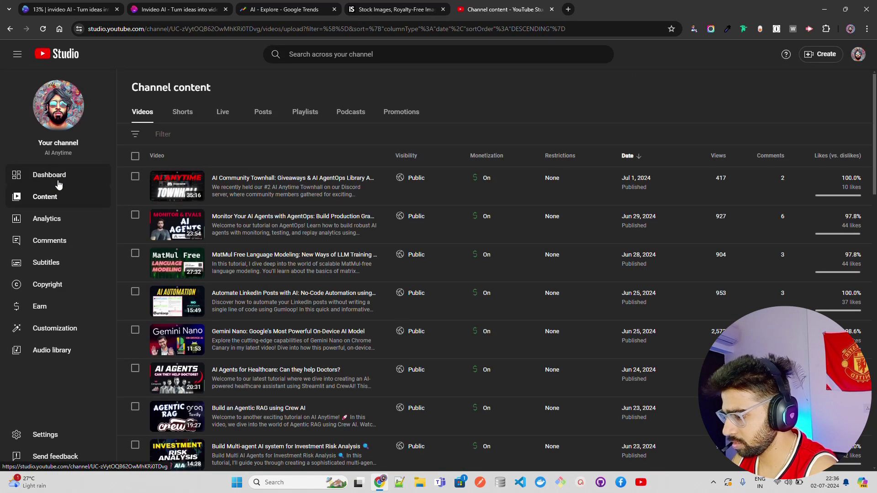
pyautogui.click(59, 183)
pyautogui.click(821, 54)
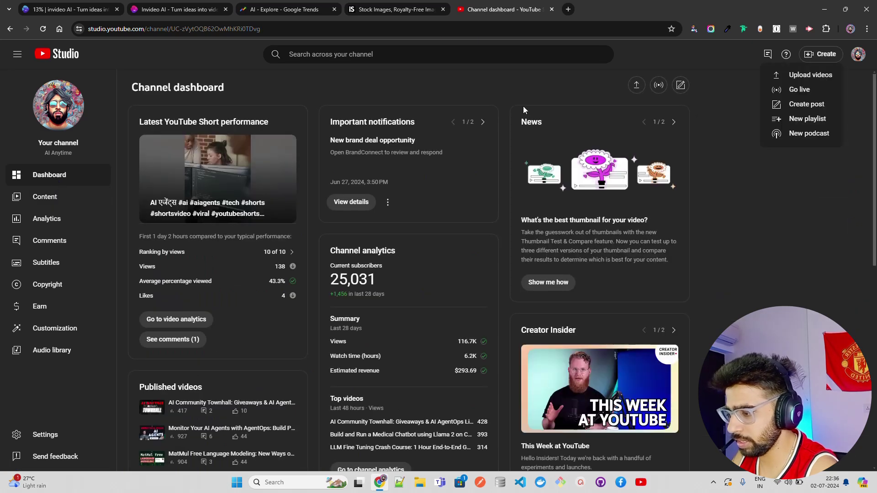
pyautogui.click(805, 76)
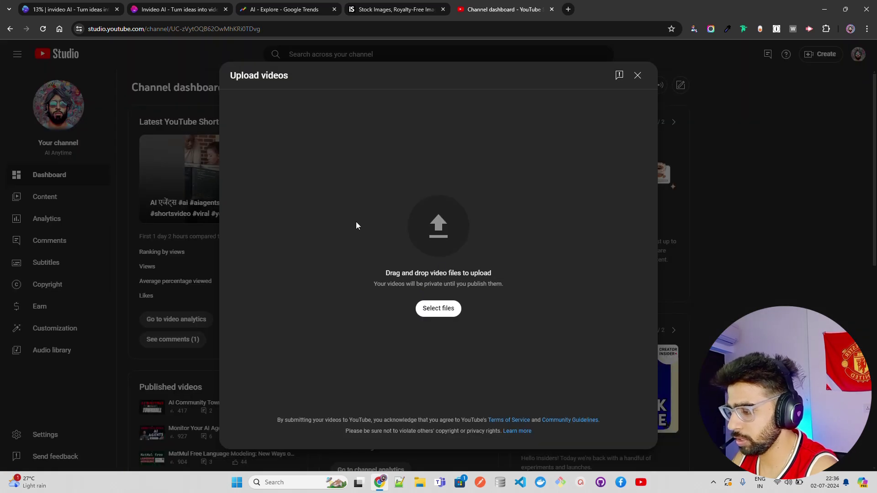
pyautogui.click(160, 8)
pyautogui.click(280, 9)
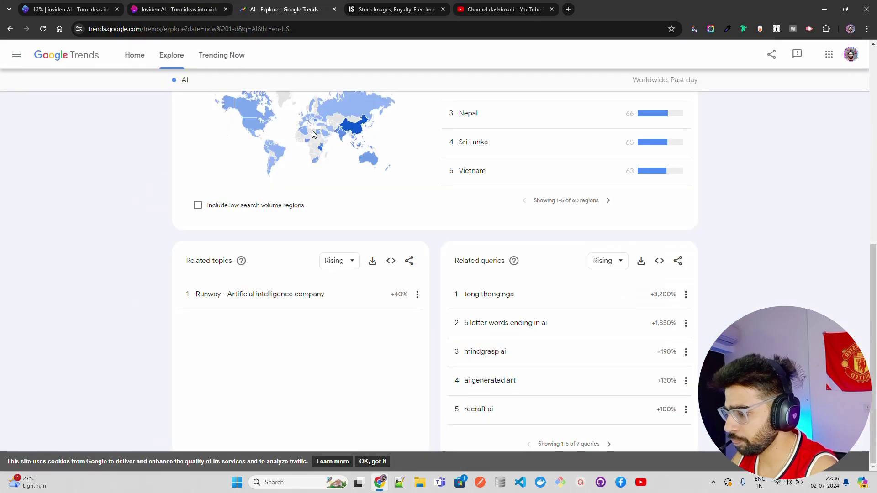
# Scroll up the AI Explore page to the past-day Interest over time chart.
pyautogui.scroll(2, 379, 227)
pyautogui.scroll(3, 379, 227)
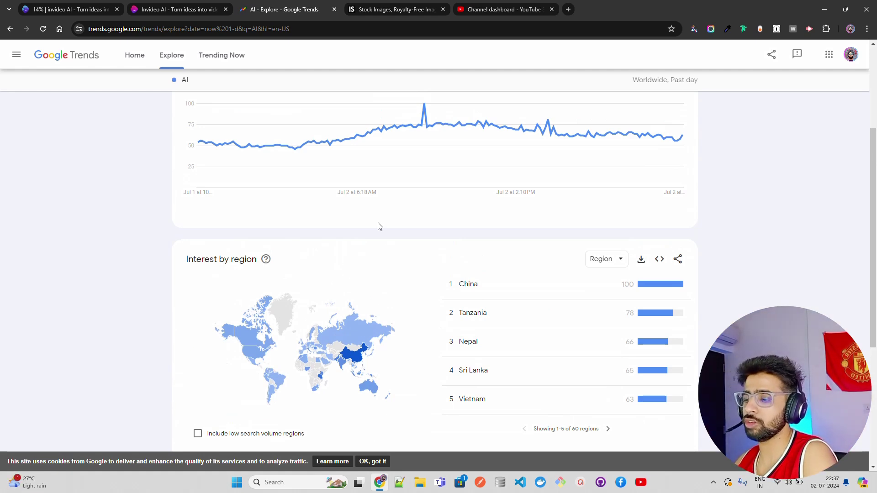
# Glance at iStock, then check invideo's script 'AI Video Magic in 60 Seconds!' at 17%.
pyautogui.click(379, 10)
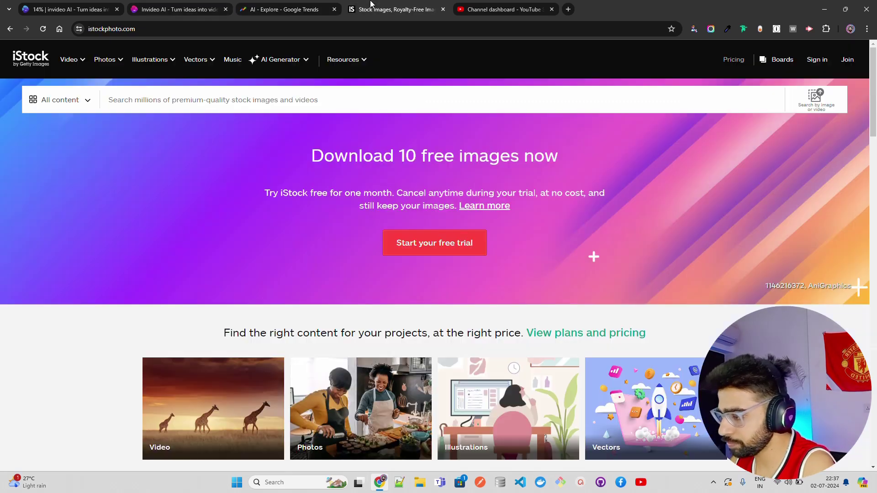
pyautogui.click(178, 10)
pyautogui.click(91, 9)
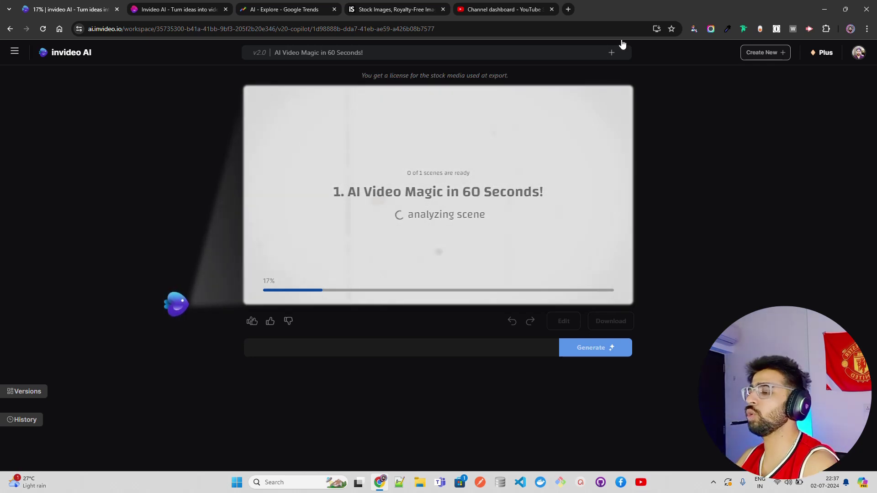
# Search Google for 'create youtube shorts using ai' and open the VideoGen ad.
pyautogui.click(568, 9)
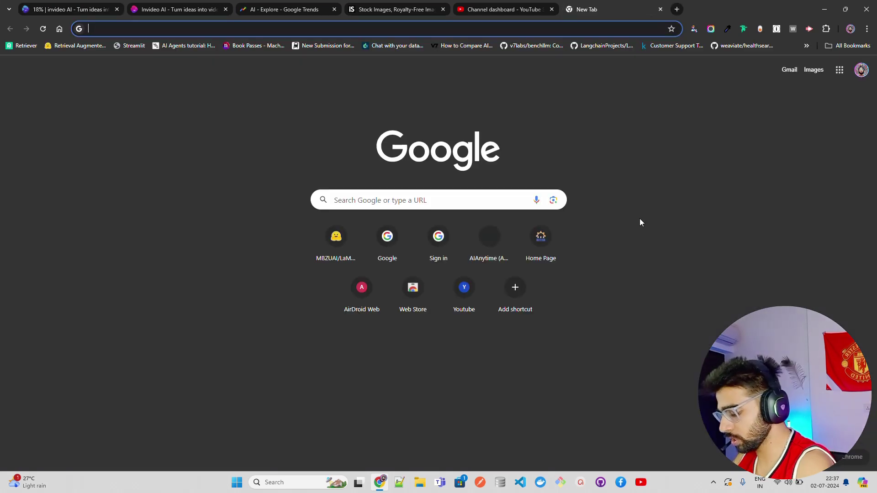
pyautogui.write('create youtube shorts using ai')
pyautogui.press('Return')
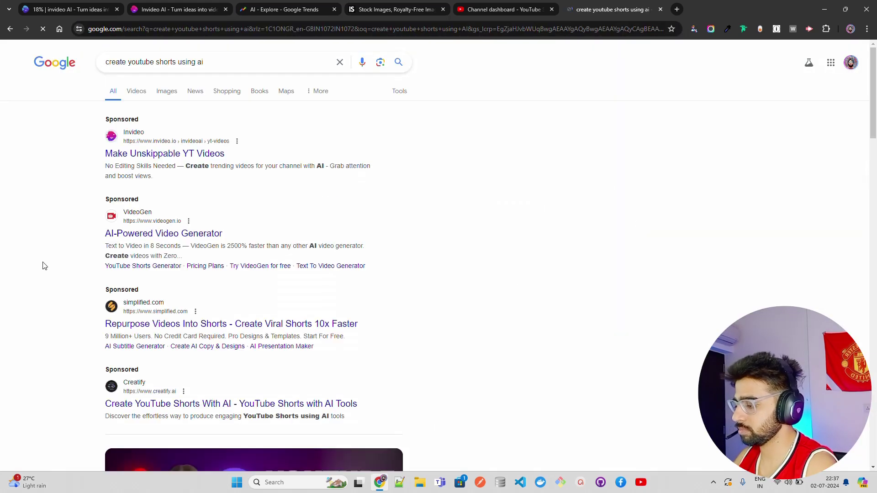
pyautogui.moveTo(436, 336); pyautogui.dragTo(185, 165)
pyautogui.click(500, 291)
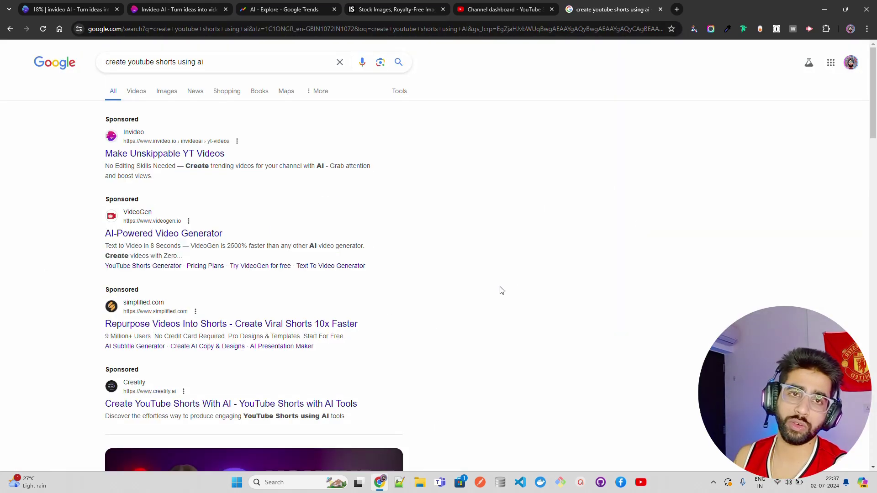
pyautogui.click(175, 234)
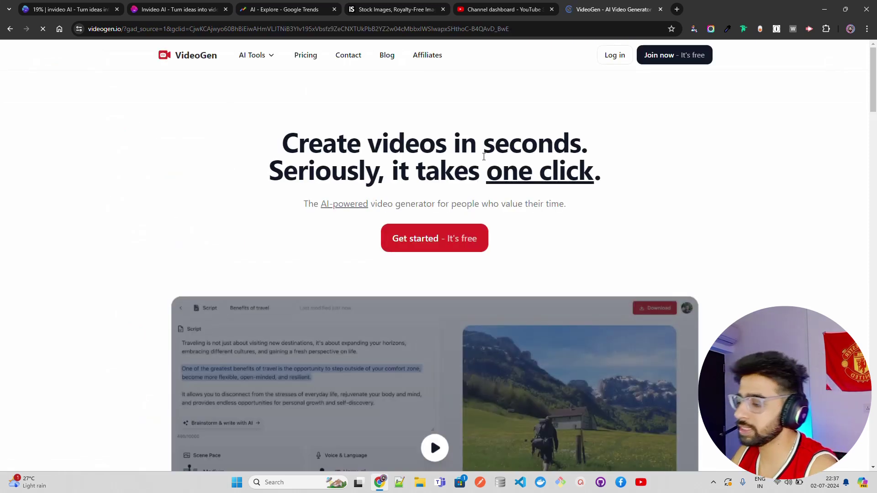
# Read VideoGen's headline 'Create videos in seconds. Seriously, it takes one click.' and its tagline.
pyautogui.moveTo(402, 175); pyautogui.dragTo(348, 174)
pyautogui.click(450, 194)
pyautogui.moveTo(622, 177); pyautogui.dragTo(358, 174)
pyautogui.click(527, 217)
pyautogui.moveTo(589, 218); pyautogui.dragTo(319, 221)
pyautogui.click(297, 254)
pyautogui.moveTo(491, 234); pyautogui.dragTo(255, 141)
pyautogui.click(670, 187)
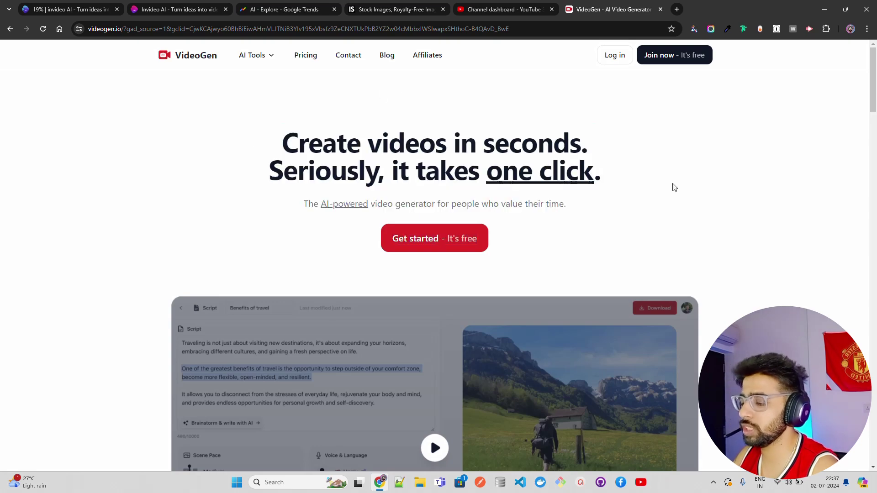
# Skim the VideoGen page, then return to the invideo AI Short generation.
pyautogui.scroll(-4, 673, 182)
pyautogui.scroll(5, 804, 237)
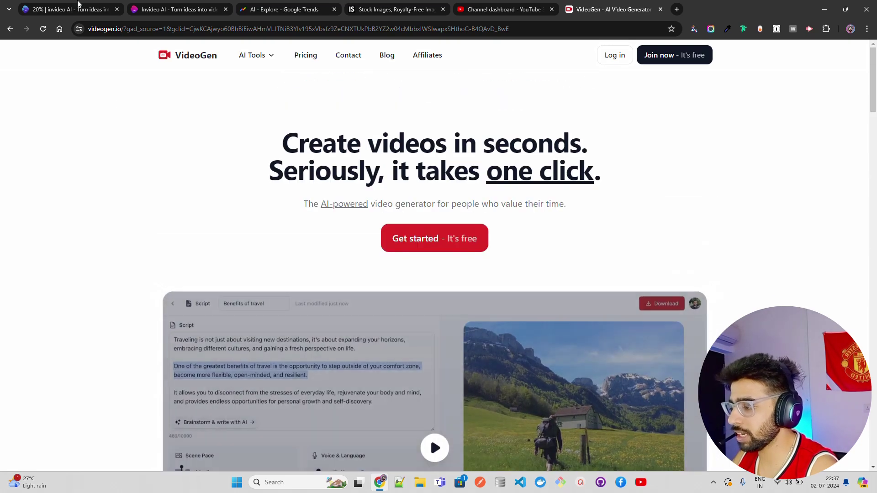
pyautogui.click(69, 9)
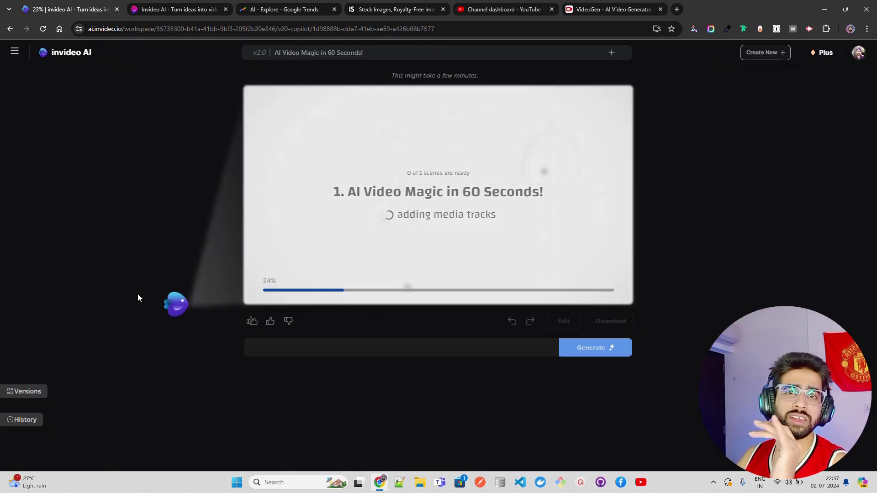